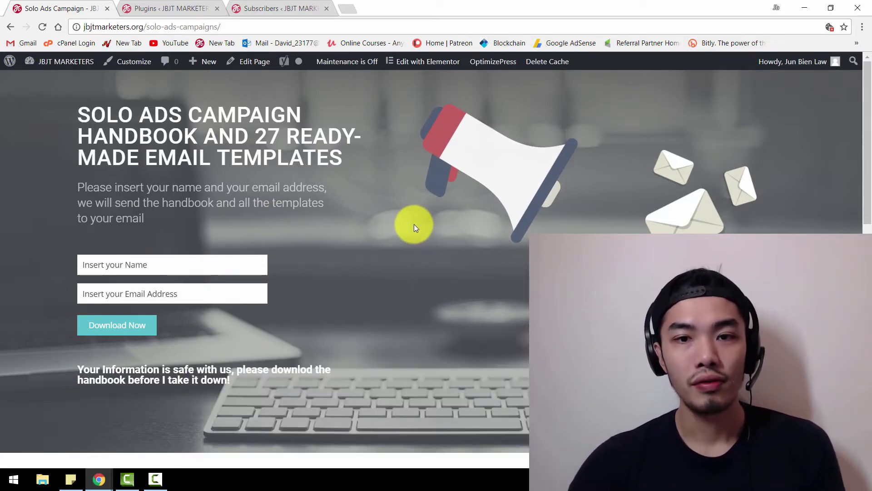
Step: Look over the Solo Ads Campaign landing page and the site's list of installed plugins
scroll(414, 224, "down", 5)
scroll(413, 224, "down", 8)
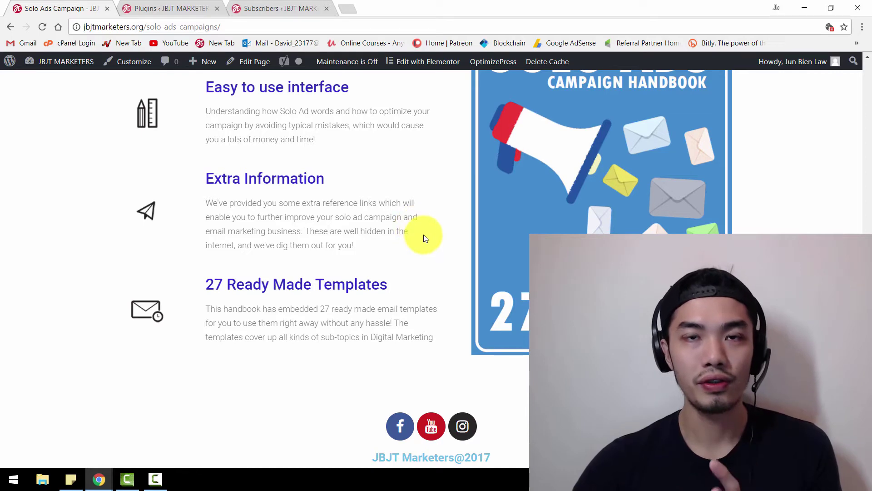
scroll(422, 234, "up", 12)
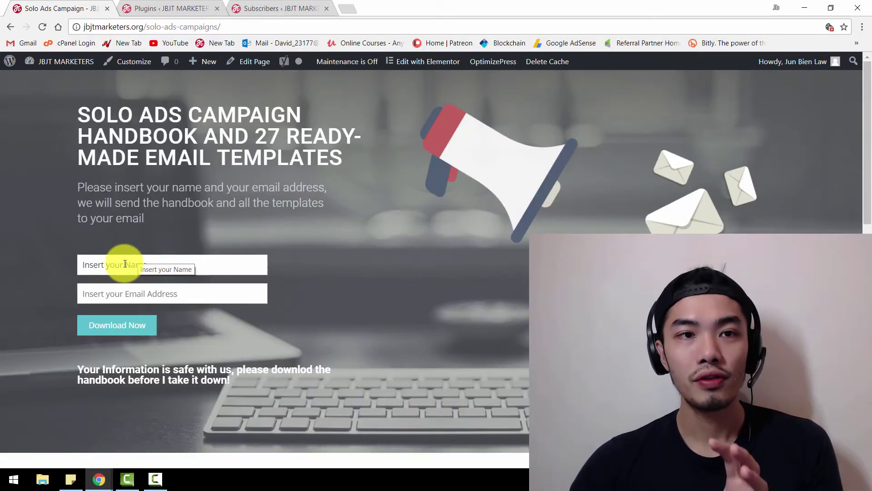
left_click(160, 9)
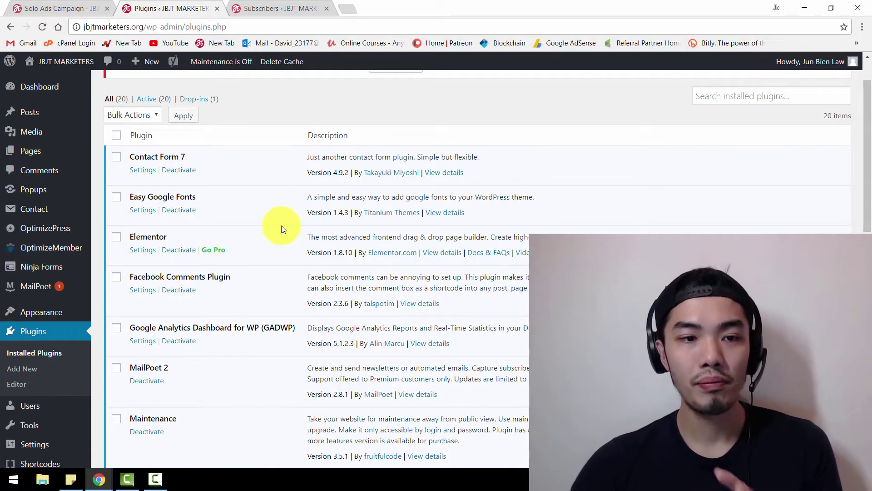
scroll(282, 229, "down", 1)
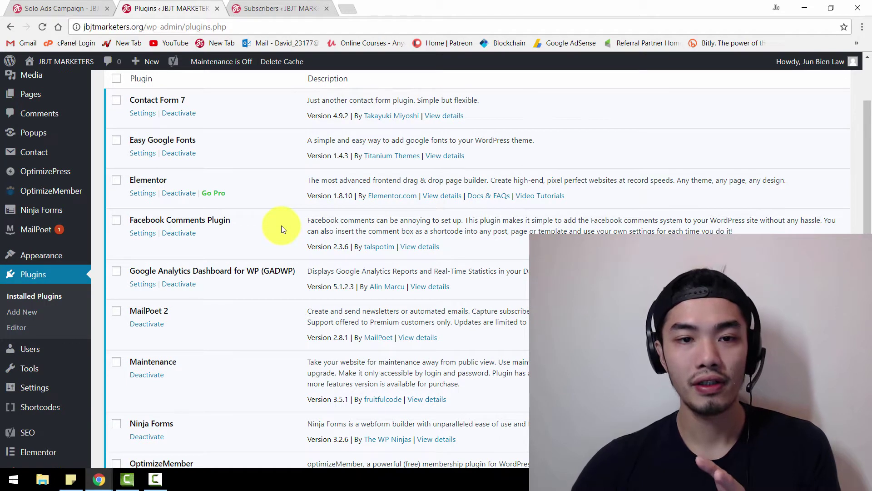
scroll(280, 231, "up", 1)
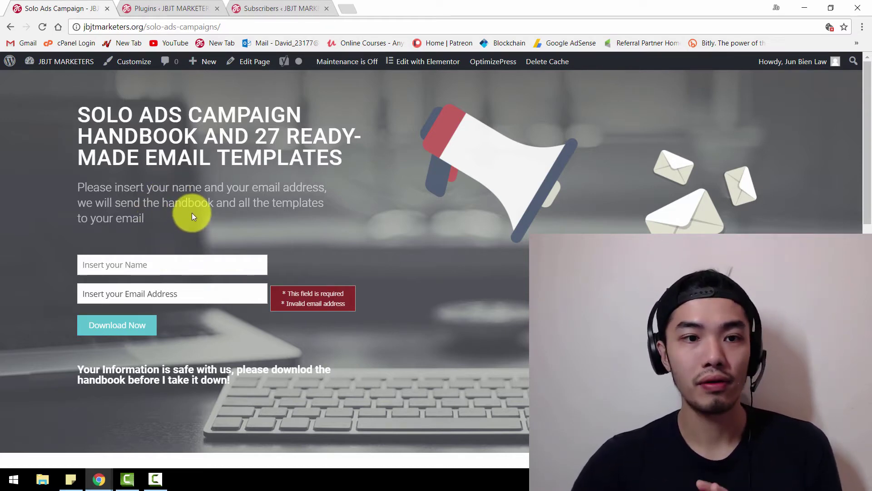
Step: Fill in the subscriber's name and e-mail address in the landing page's opt-in form and submit the handbook download request
left_click(165, 273)
type("jb")
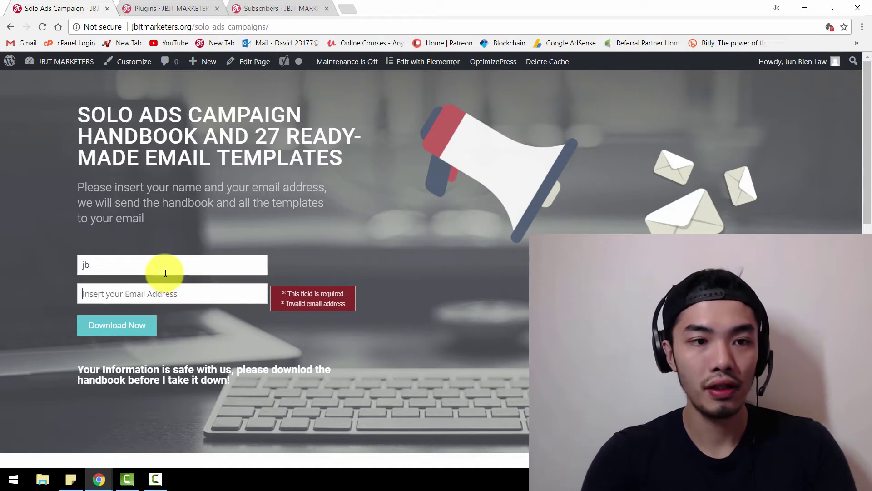
key("Tab")
type("da")
key("Return")
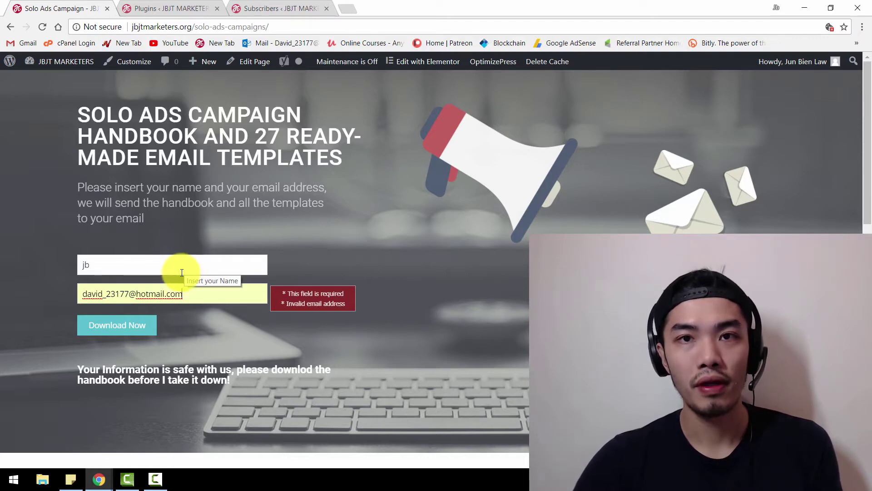
left_click(112, 327)
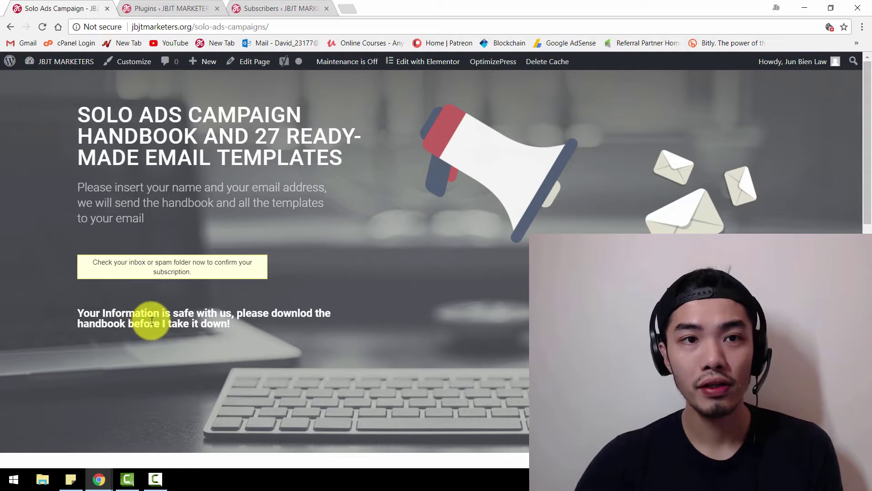
Step: Switch to Outlook Mail, open the "Confirm your Subscription to JBJT" message and follow its confirmation link
left_click(348, 9)
left_click(293, 42)
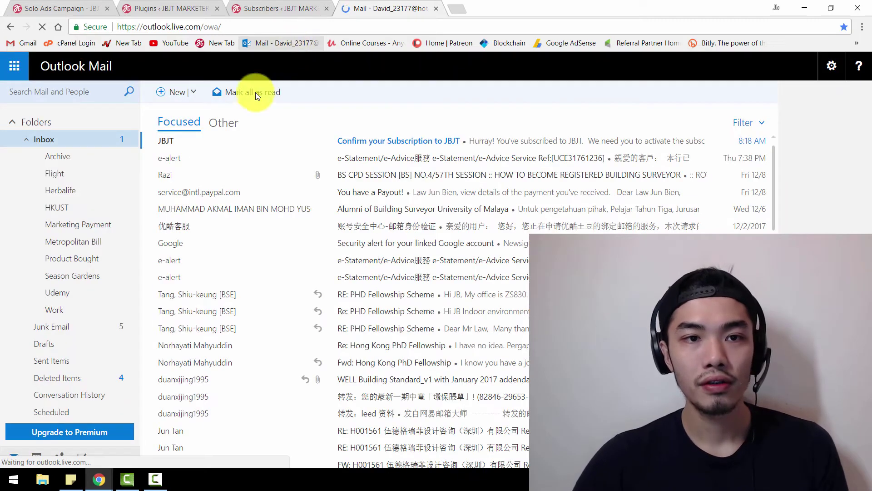
left_click(205, 140)
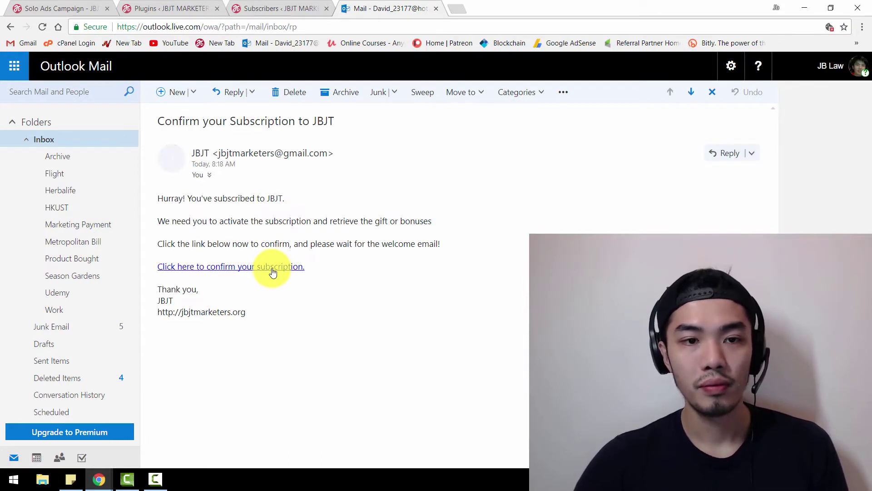
left_click(272, 268)
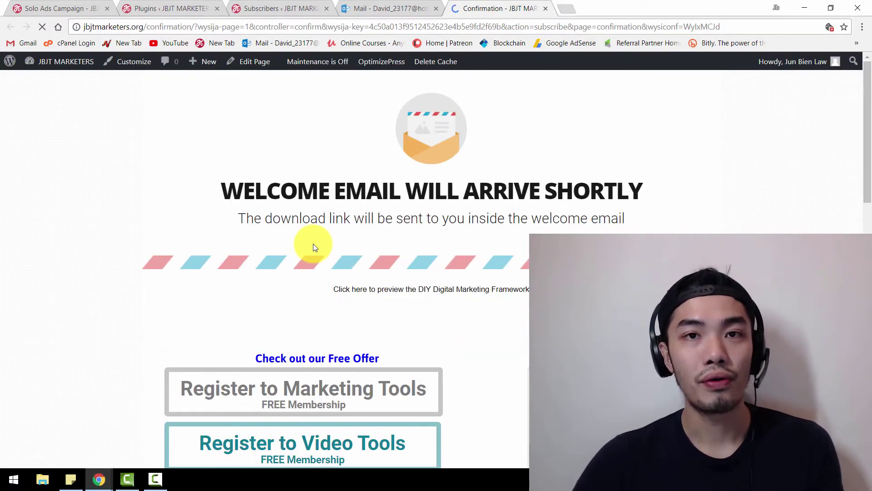
Step: Refresh the Outlook inbox and open the handbook PDF through the download link in the "Solo Ads Campaign Handbook [Download]" message
left_click(62, 9)
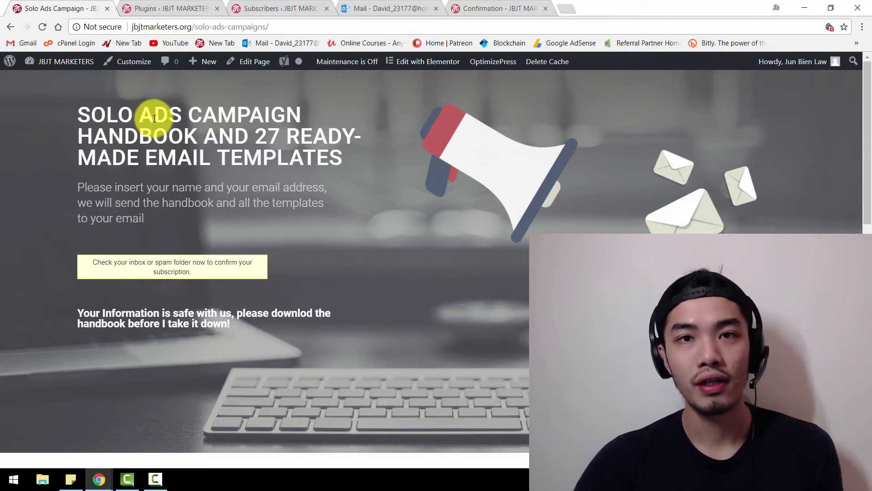
key("ctrl+4")
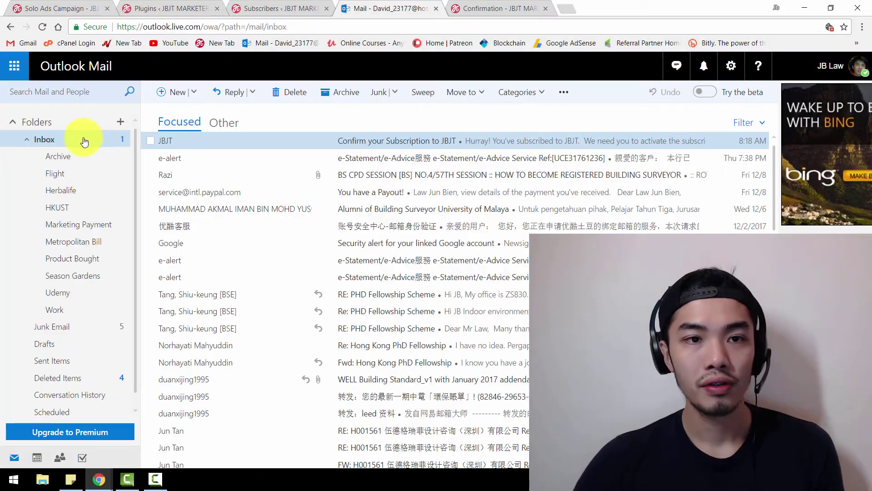
left_click(85, 141)
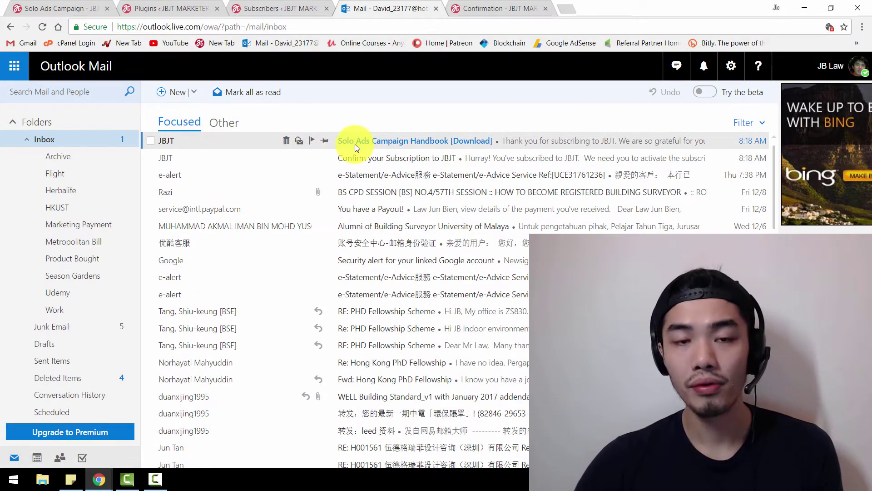
left_click(370, 143)
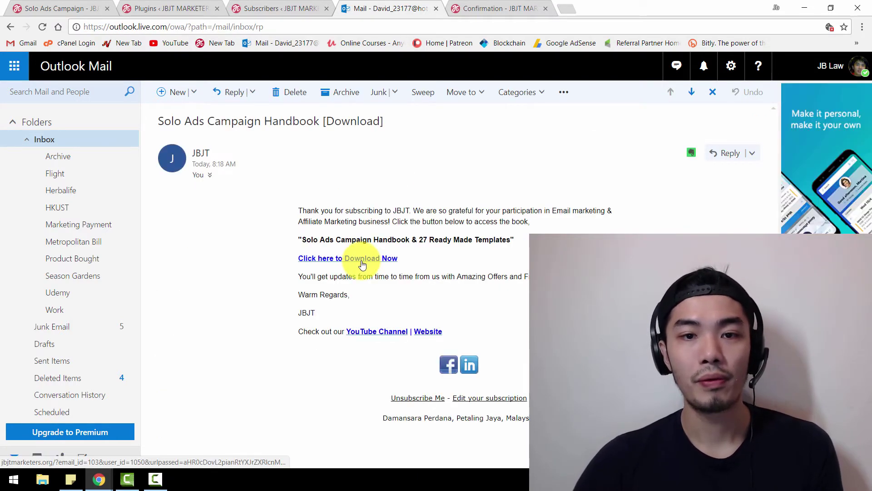
left_click(361, 261)
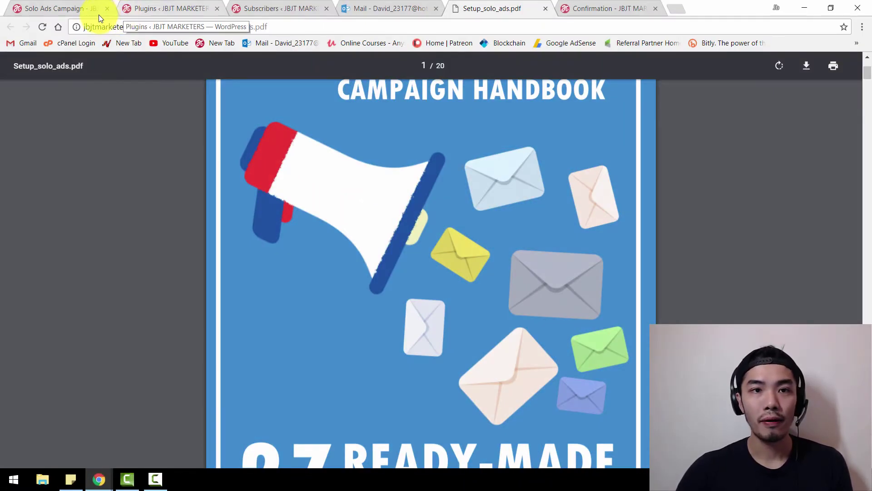
Step: Reload the Solo Ads Campaign landing page and open it in the Elementor editor
left_click(83, 8)
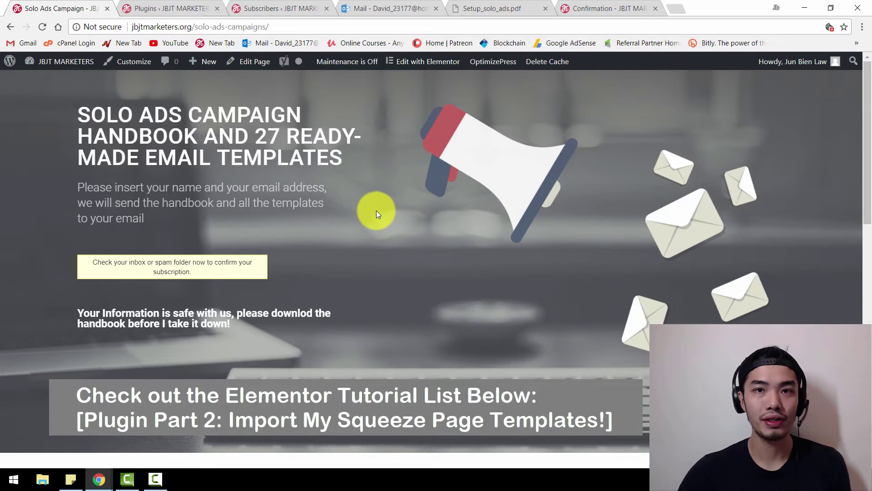
key("F5")
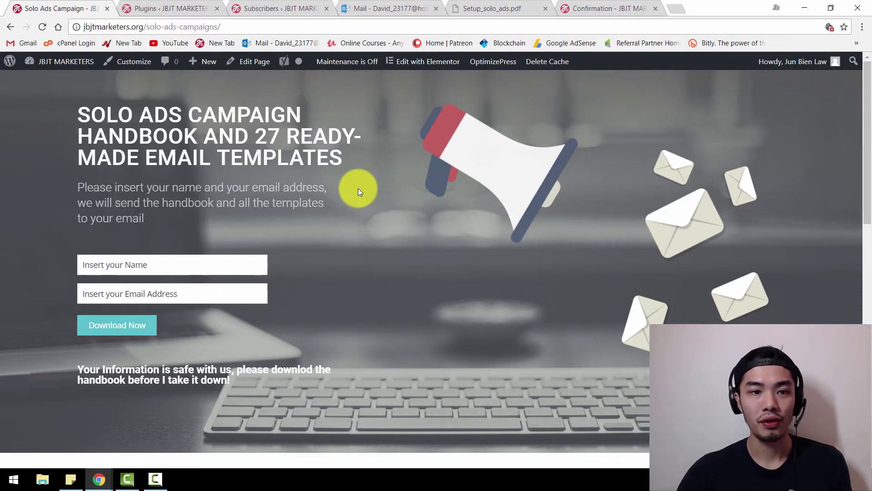
left_click(412, 65)
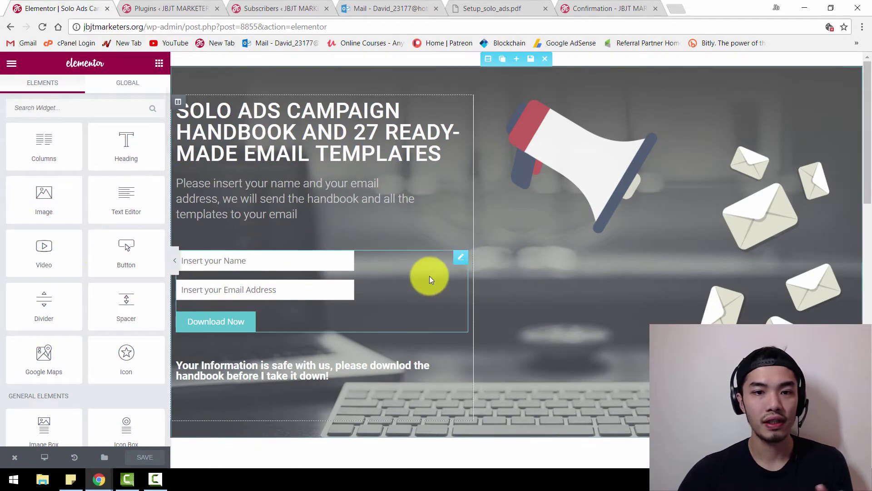
Step: Open the settings of the page's MailPoet Subscription Form widget and view the forms available for selection
left_click(456, 257)
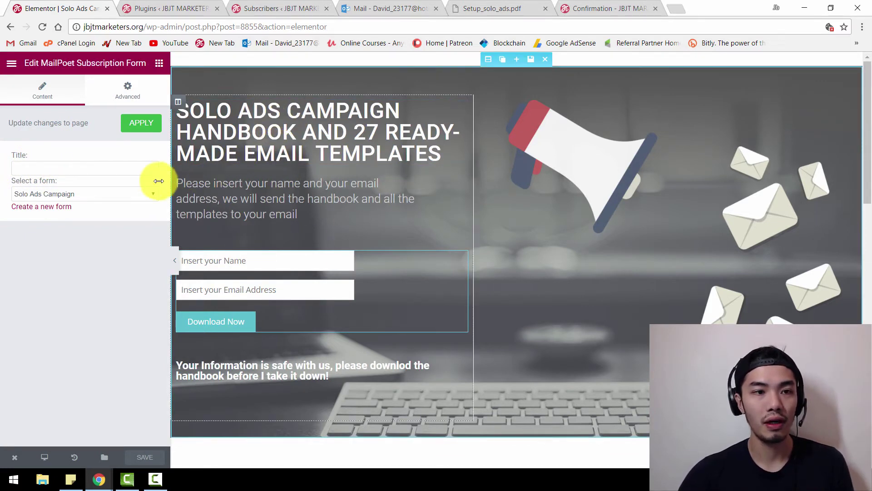
left_click(149, 195)
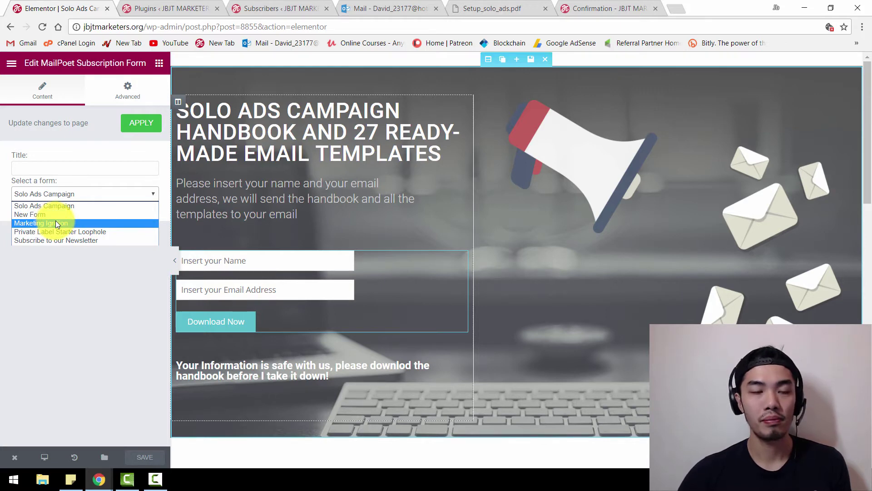
left_click(54, 223)
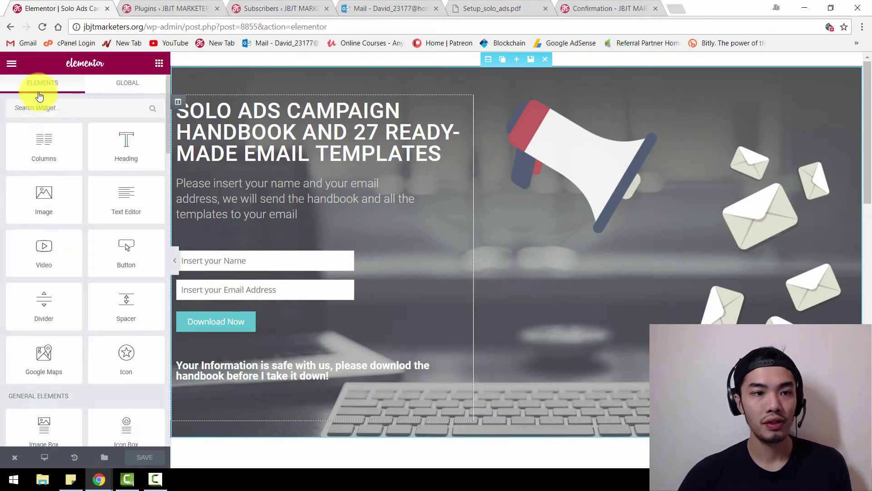
Step: Add a second MailPoet Subscription Form widget between the existing opt-in form and the "Your Information is safe with us" text
scroll(42, 101, "down", 15)
scroll(44, 107, "down", 8)
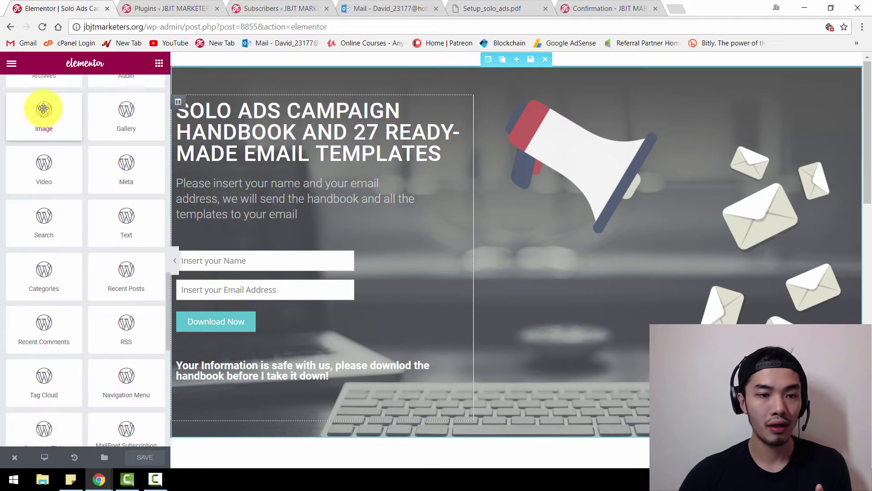
scroll(42, 111, "up", 5)
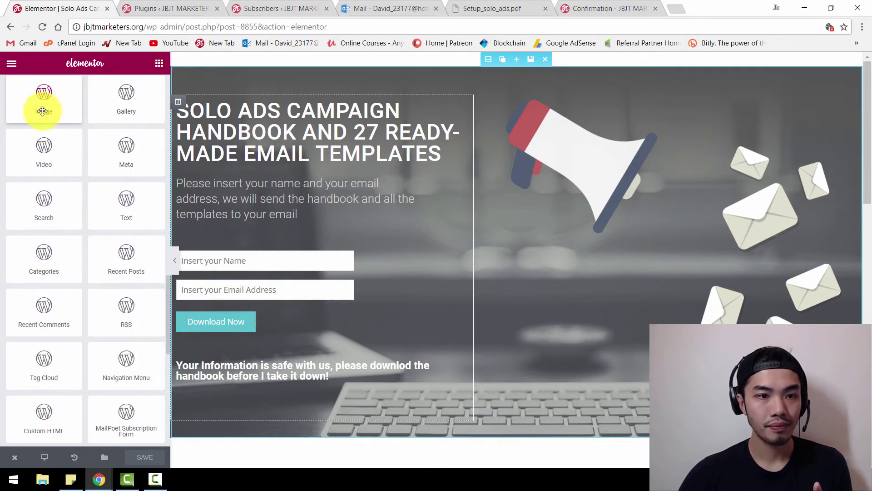
scroll(43, 112, "up", 2)
scroll(43, 112, "down", 6)
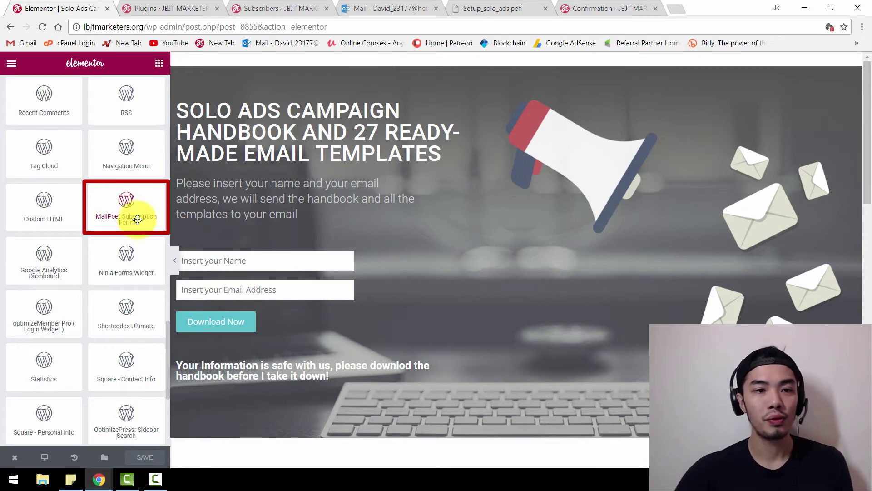
left_click_drag(137, 222, 291, 363)
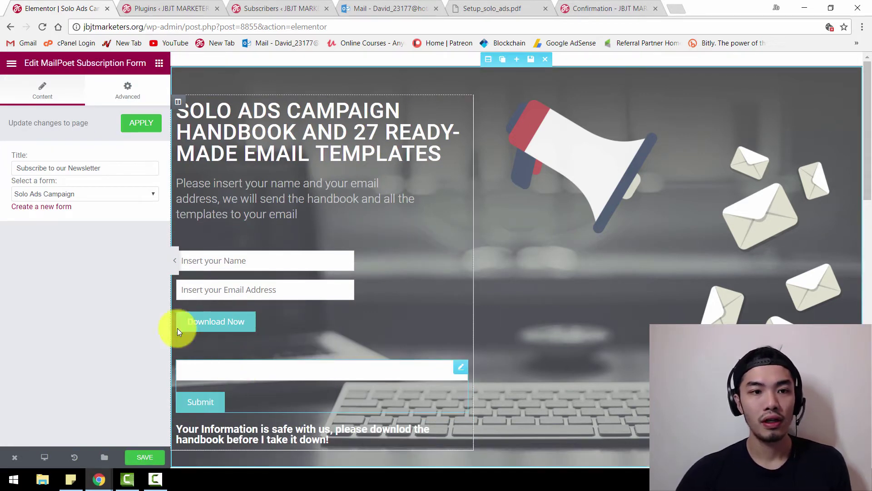
Step: Look through the added subscription widget's form choices and remove that widget from the page
left_click(121, 196)
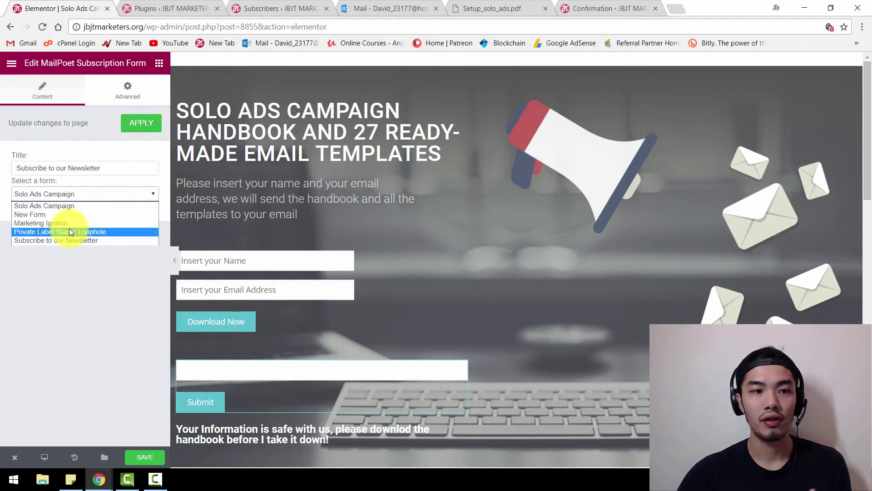
left_click(78, 259)
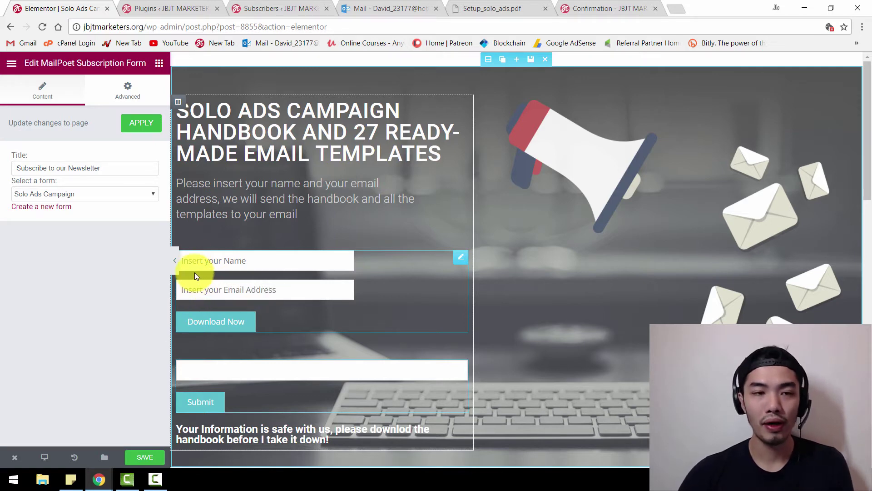
left_click_drag(424, 370, 453, 366)
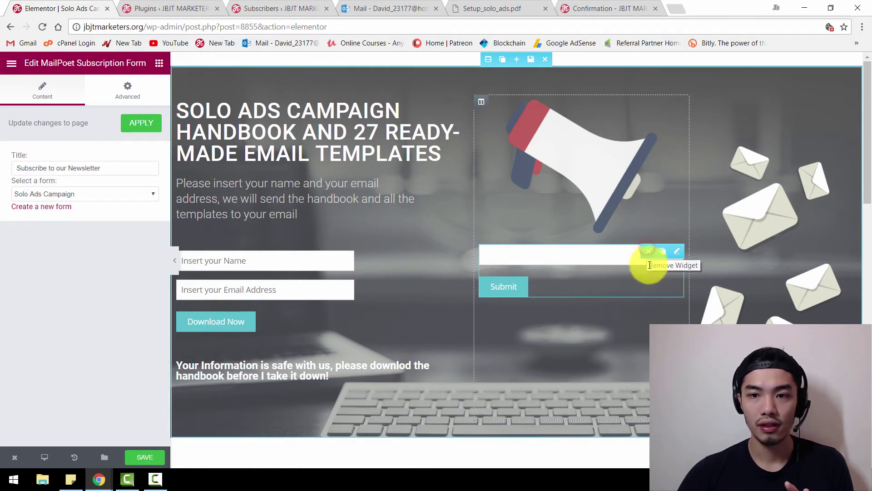
left_click(650, 252)
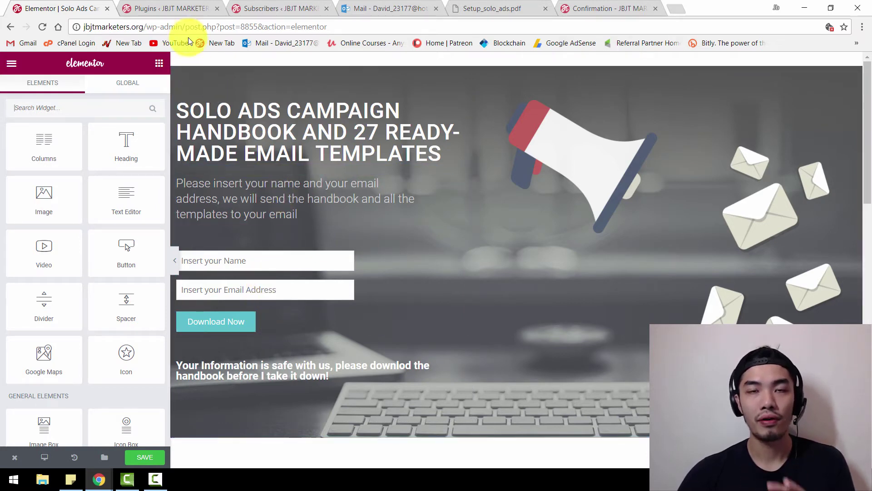
Step: Open MailPoet's newsletters and subscribers pages in the WordPress admin and look through the mailing lists offered by the subscriber filter
left_click(176, 11)
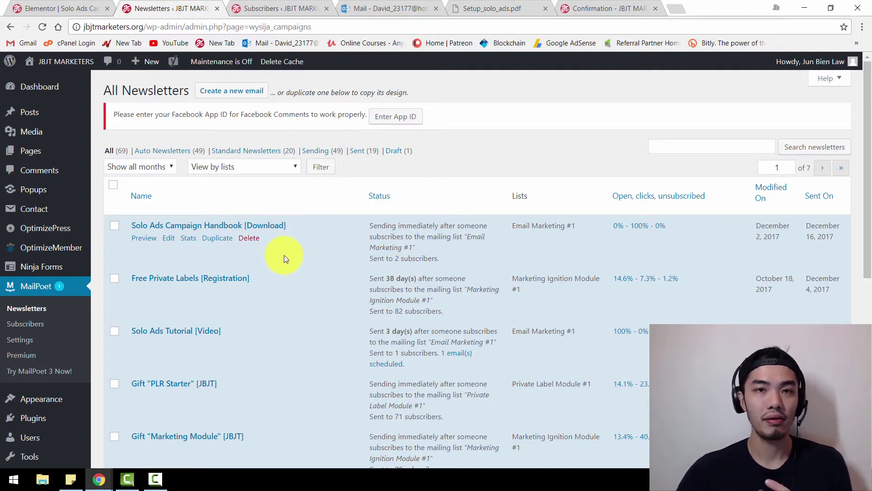
left_click(39, 328)
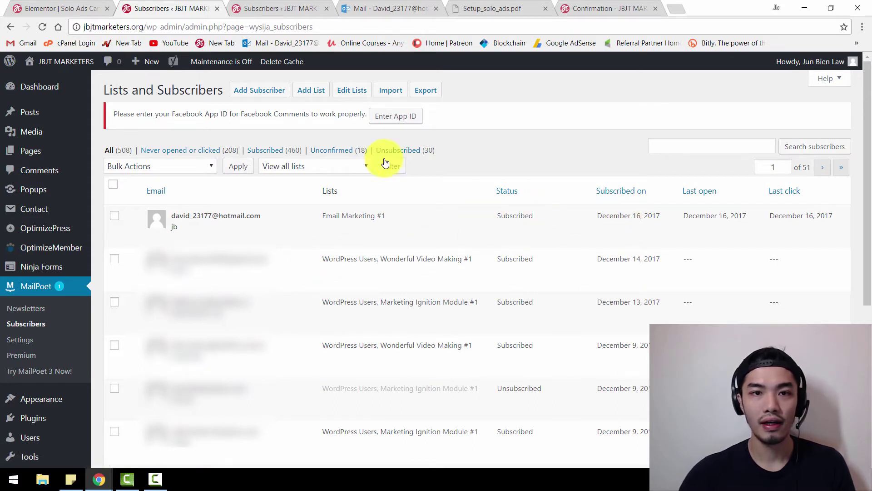
left_click(325, 167)
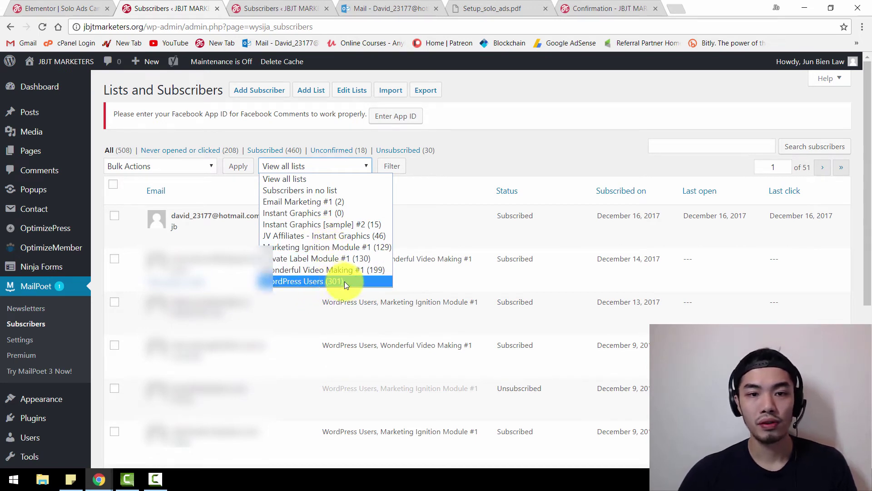
left_click(455, 166)
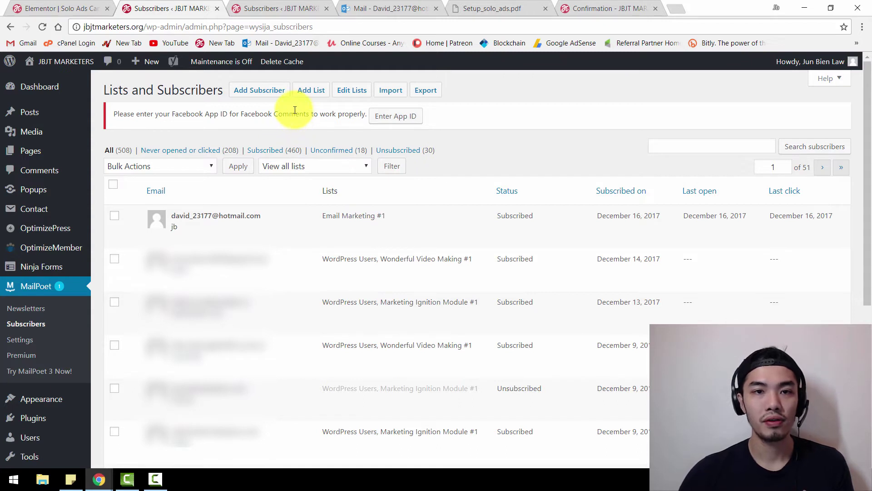
Step: Add a mailing list named "Email Marketing #test" with the description "test test"
left_click(317, 93)
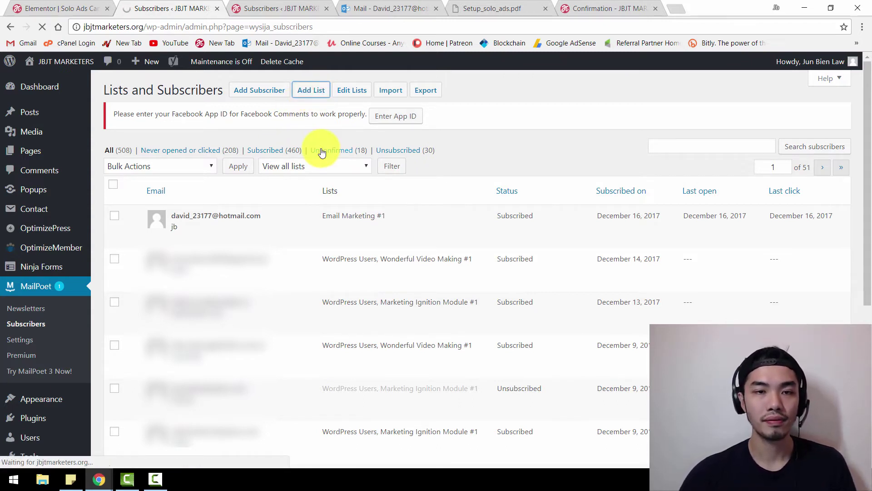
left_click(301, 159)
type("Email Marketing")
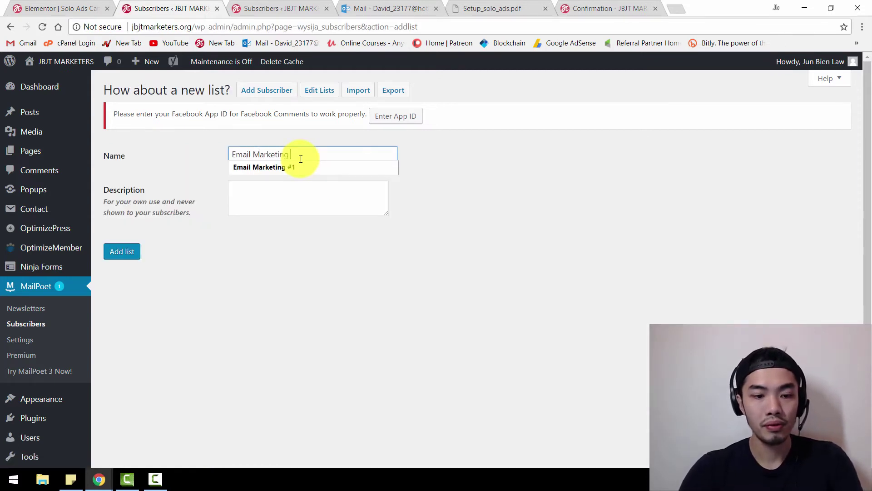
type(" #test")
left_click(289, 185)
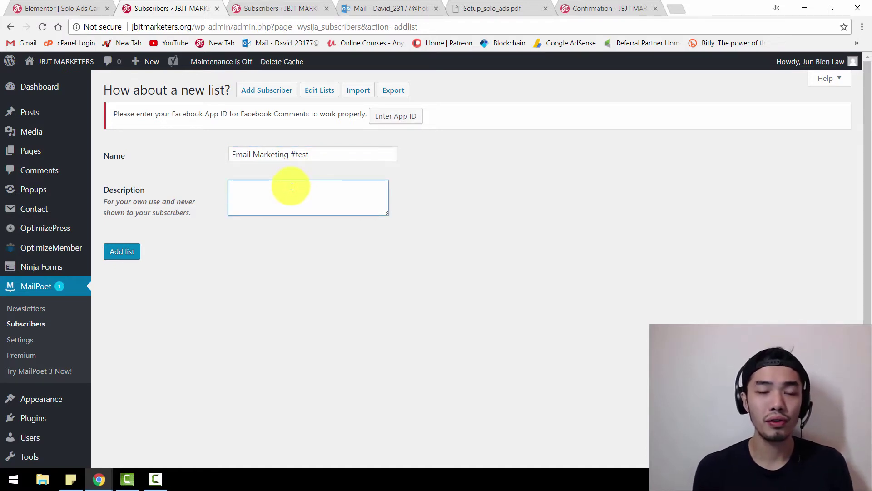
type("test test")
left_click(117, 251)
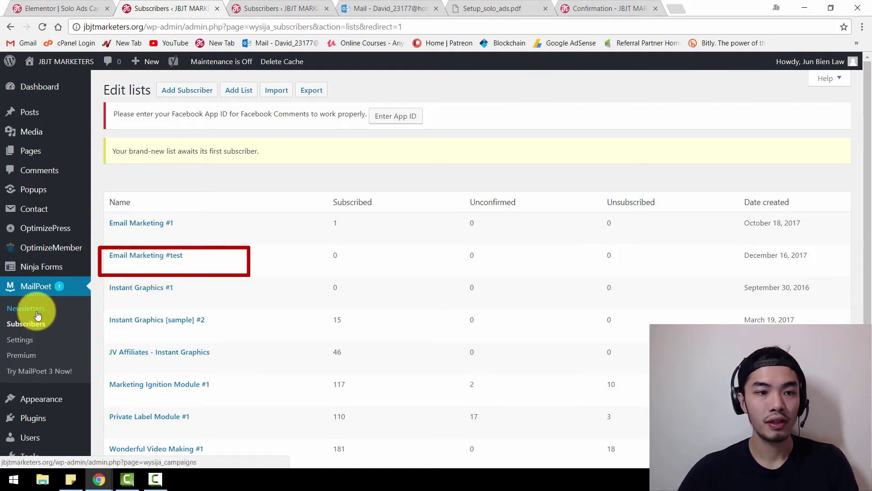
Step: Create a new subscription form in MailPoet's settings
left_click(26, 341)
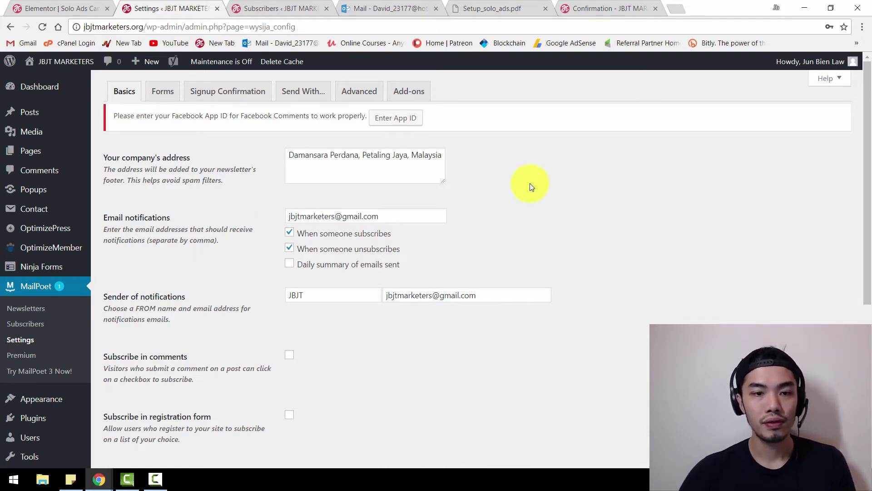
scroll(210, 247, "down", 4)
scroll(255, 286, "up", 4)
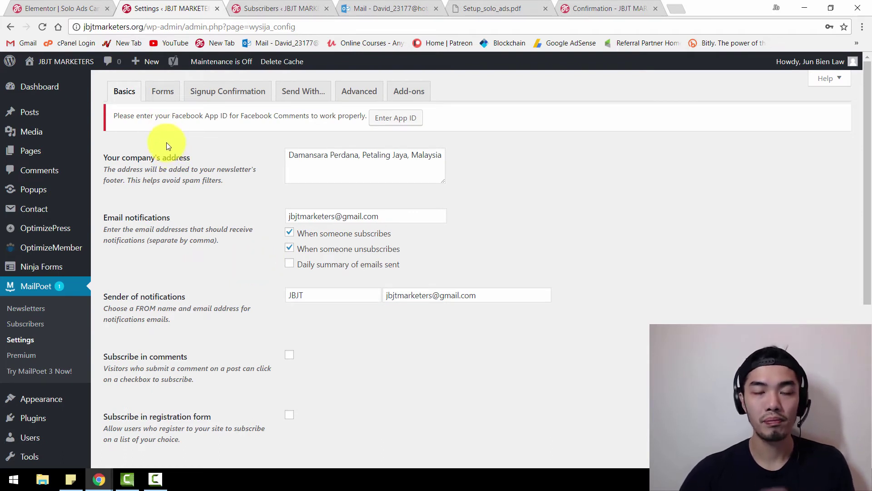
left_click(165, 92)
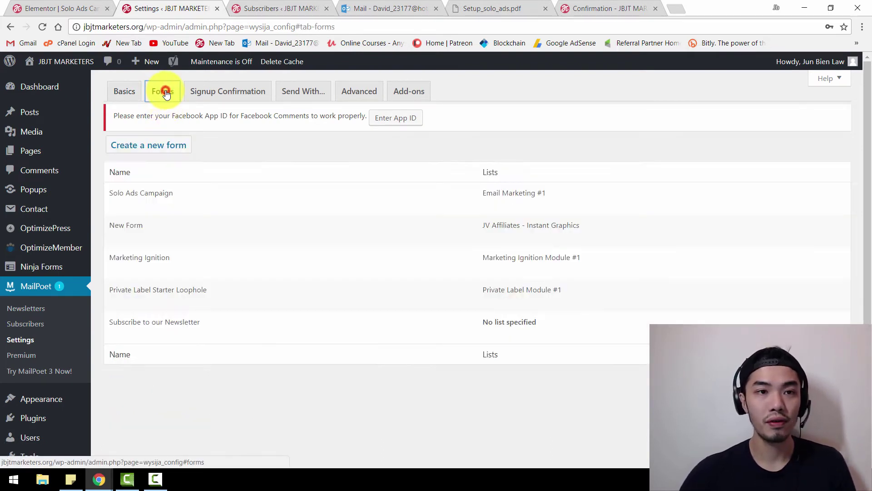
left_click(156, 149)
Step: Add a First name field above the Email field, labelled "Put in your name" with the label displayed within the input
mouse_move(221, 211)
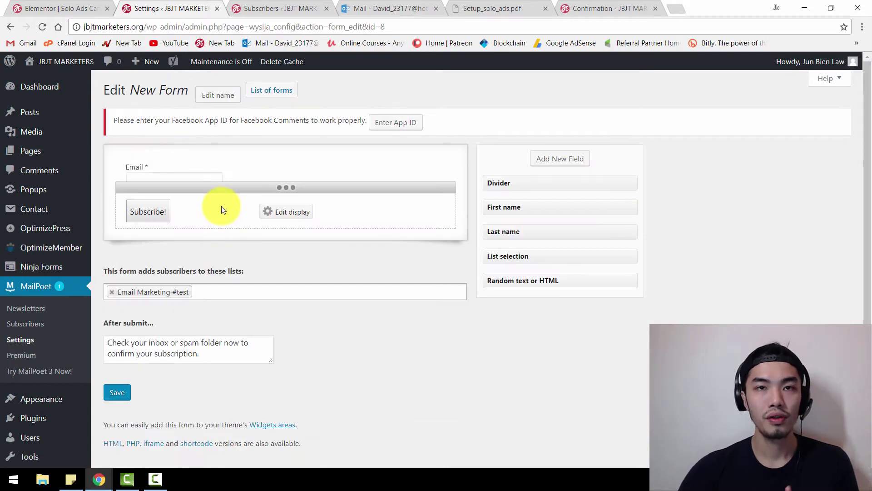
mouse_move(165, 171)
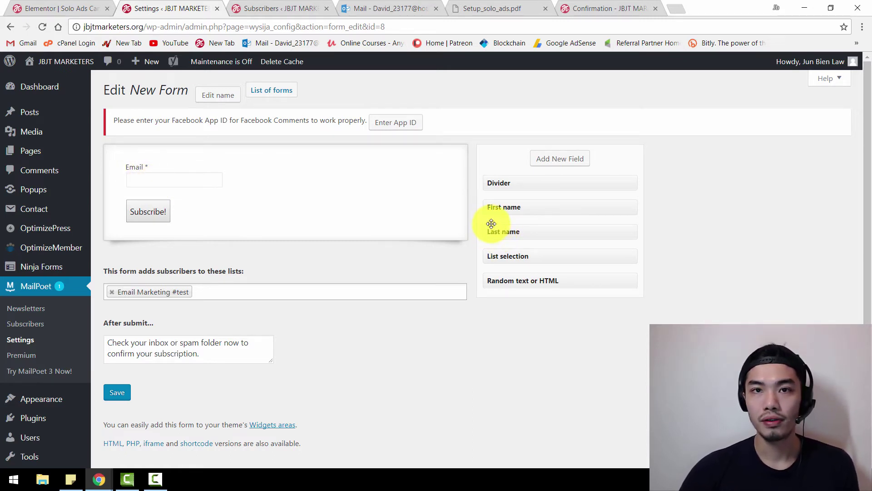
left_click_drag(497, 206, 169, 172)
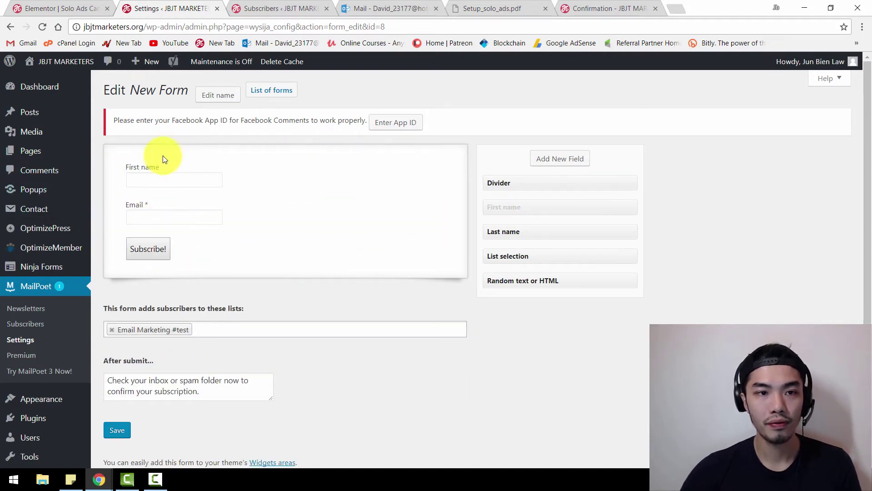
left_click(274, 177)
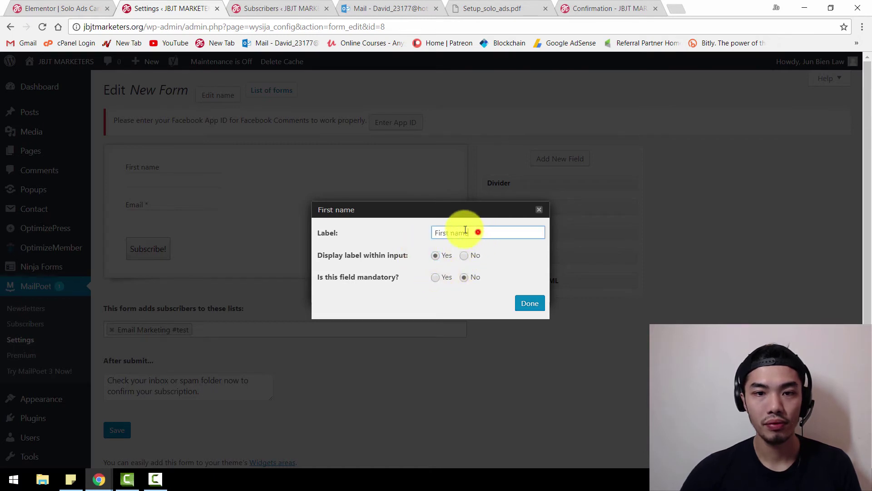
triple_click(478, 236)
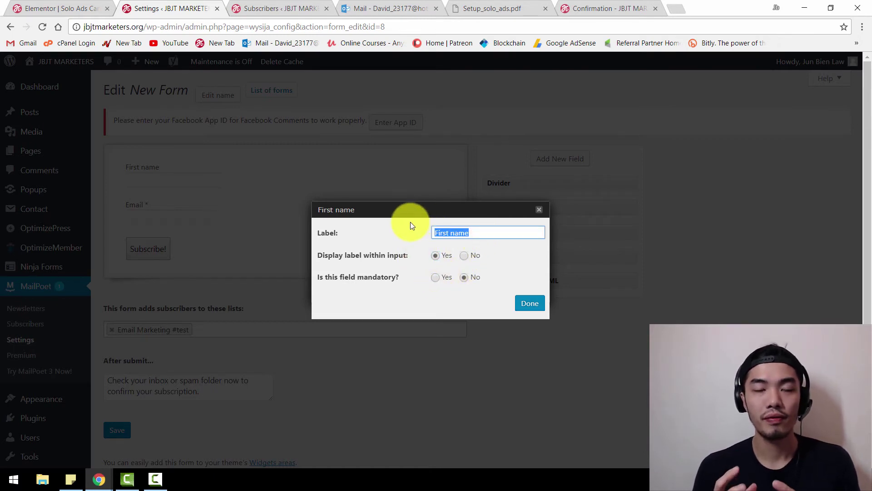
type("Put in your ba")
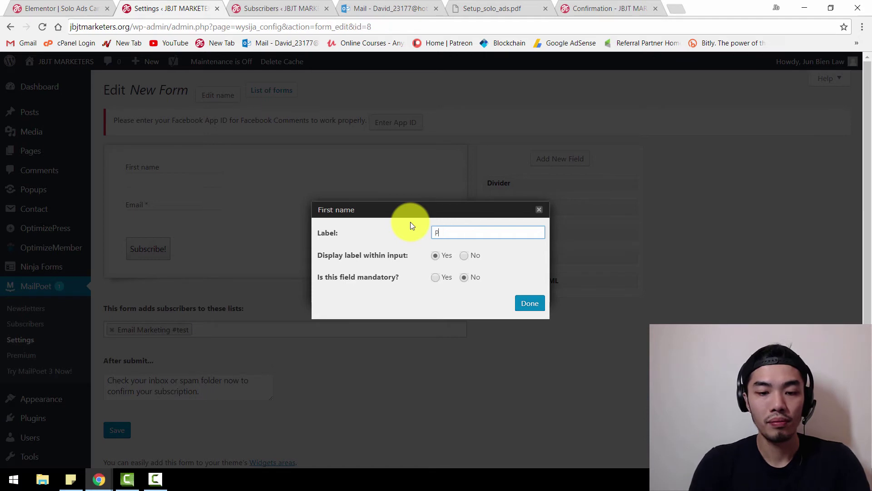
key("BackSpace")
key("BackSpace")
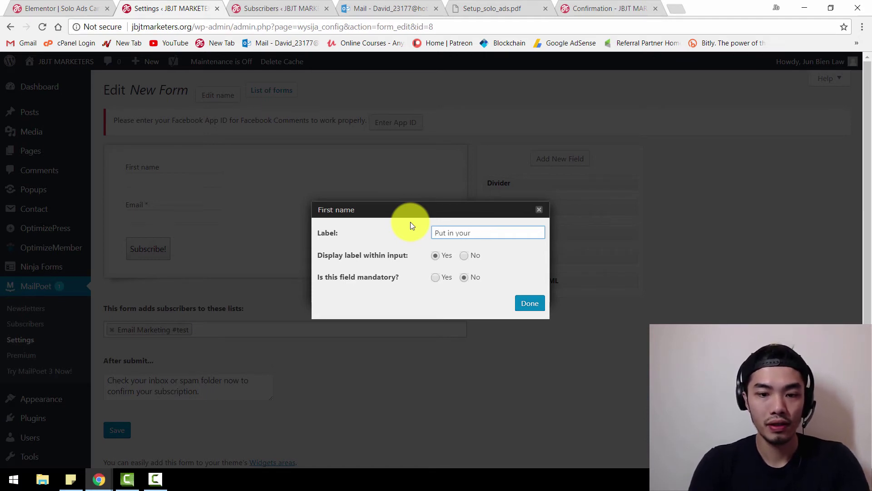
type("name")
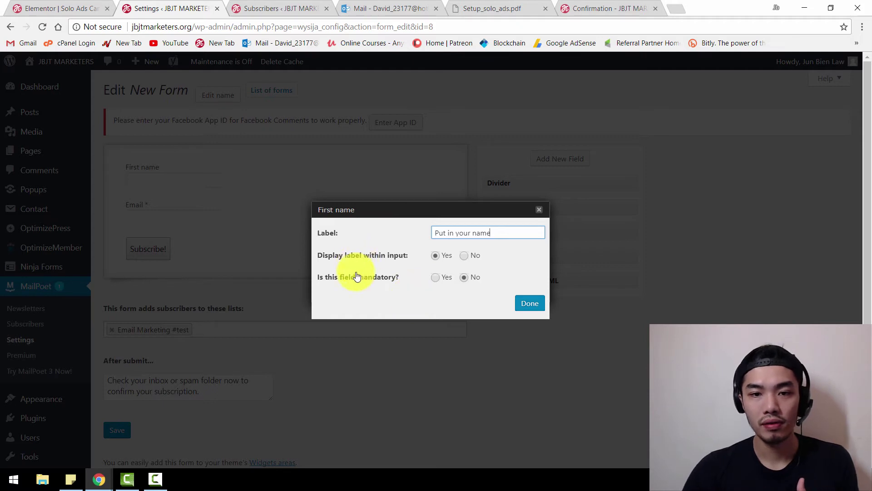
left_click(529, 305)
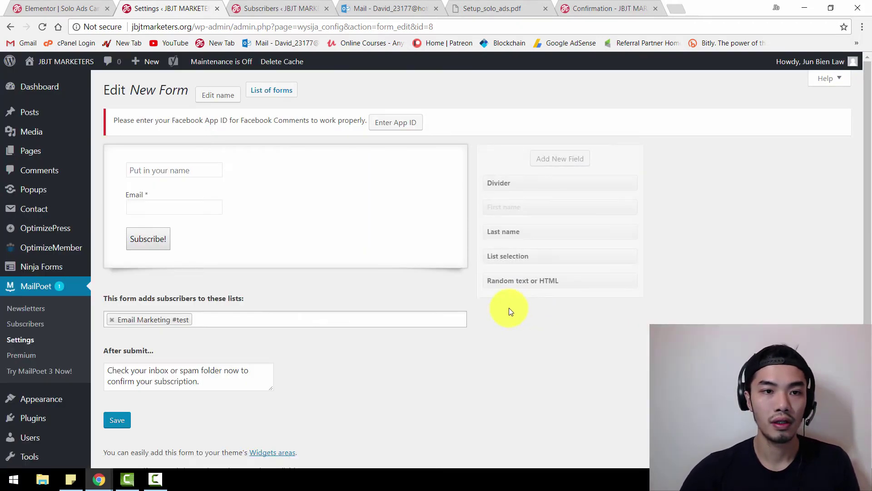
Step: Label the Email field "Put in your email address" and display the label within the input
mouse_move(182, 204)
left_click(282, 207)
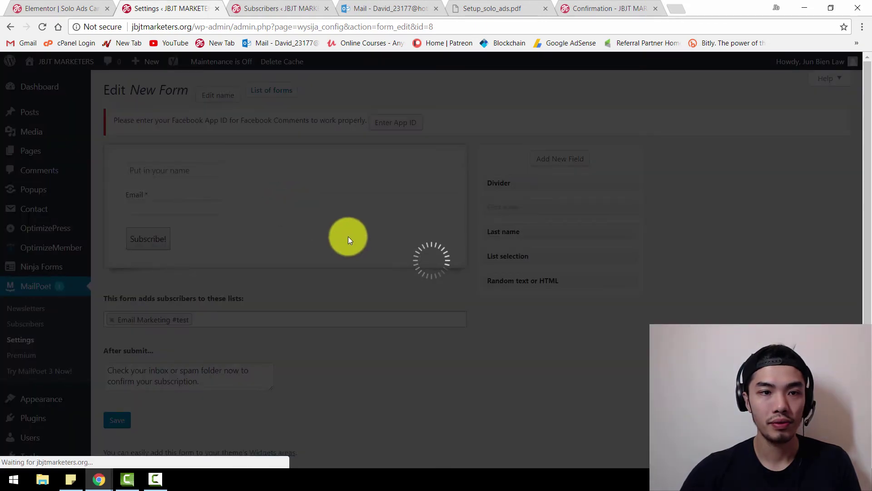
left_click_drag(470, 247, 403, 244)
type("Put in")
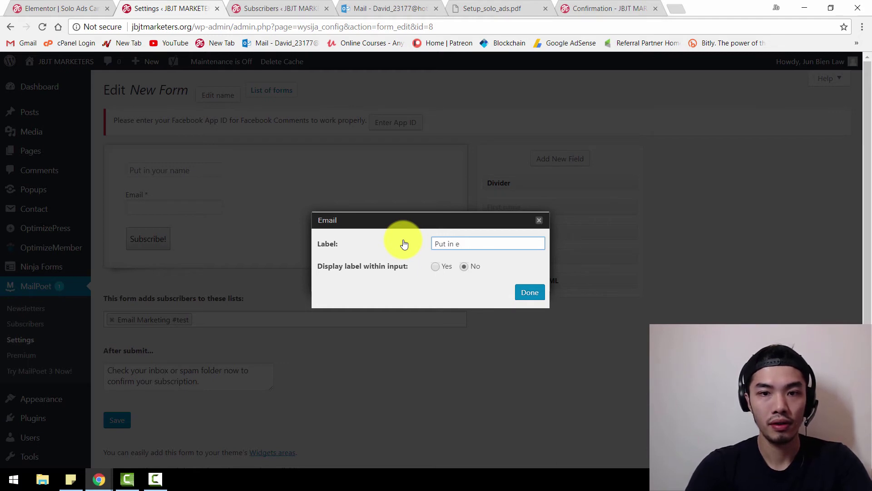
type(" your email address")
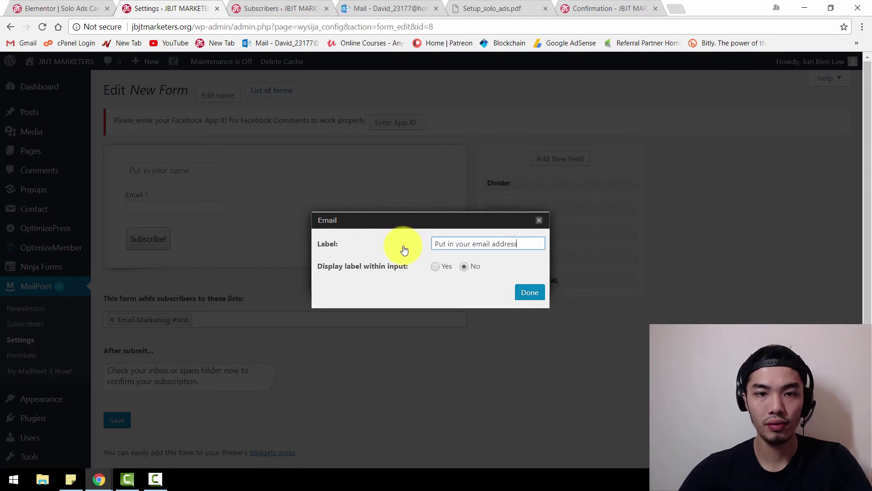
left_click(436, 268)
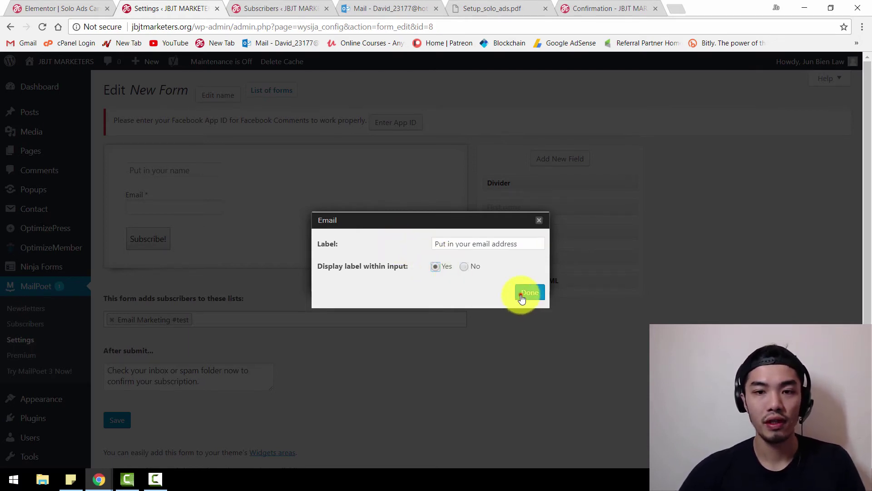
left_click(527, 292)
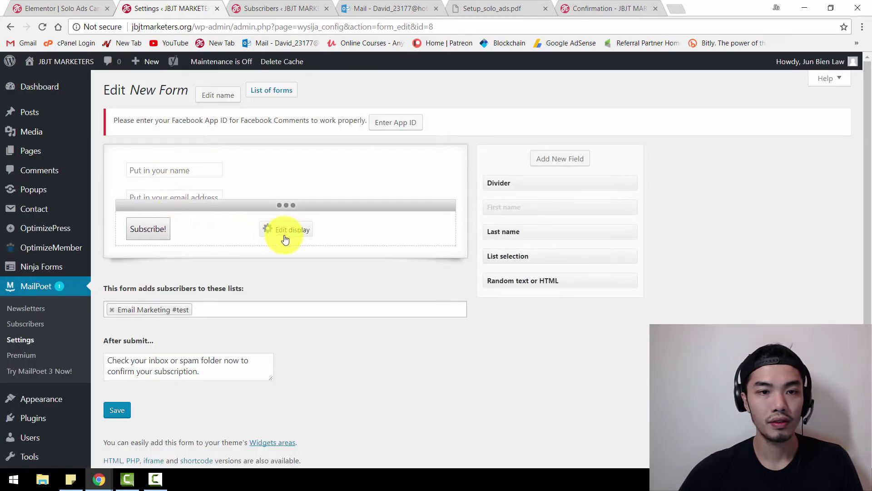
Step: Change the form's submit button label to "Download Now!"
left_click(282, 231)
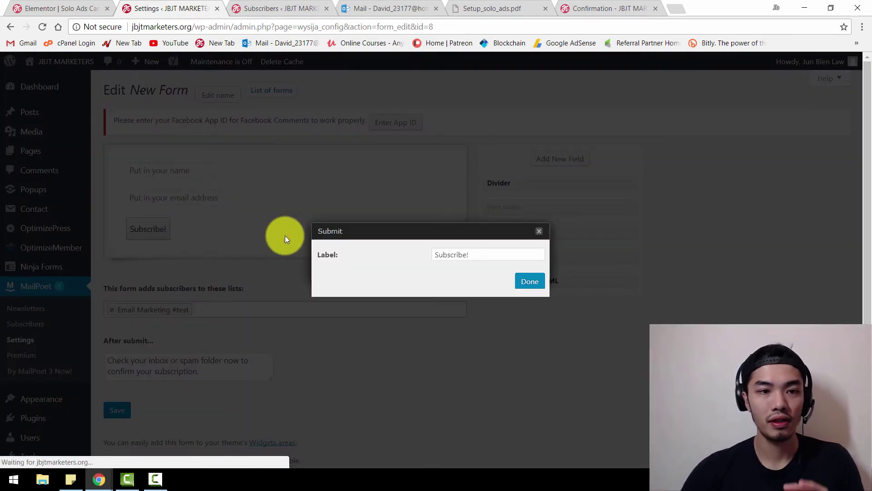
left_click_drag(498, 255, 360, 247)
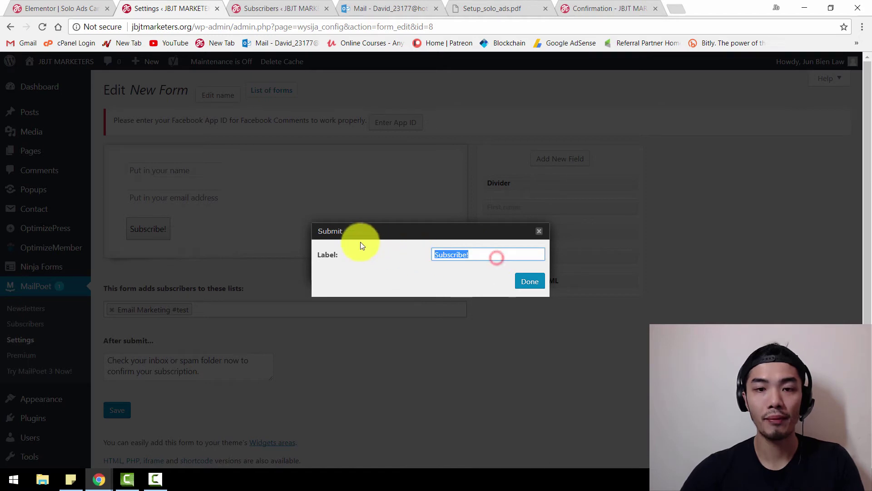
type("Download Now!")
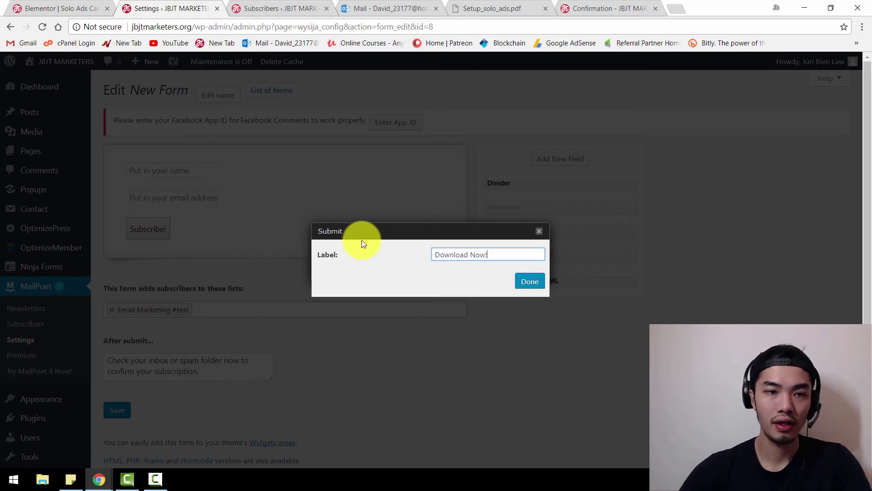
left_click(523, 283)
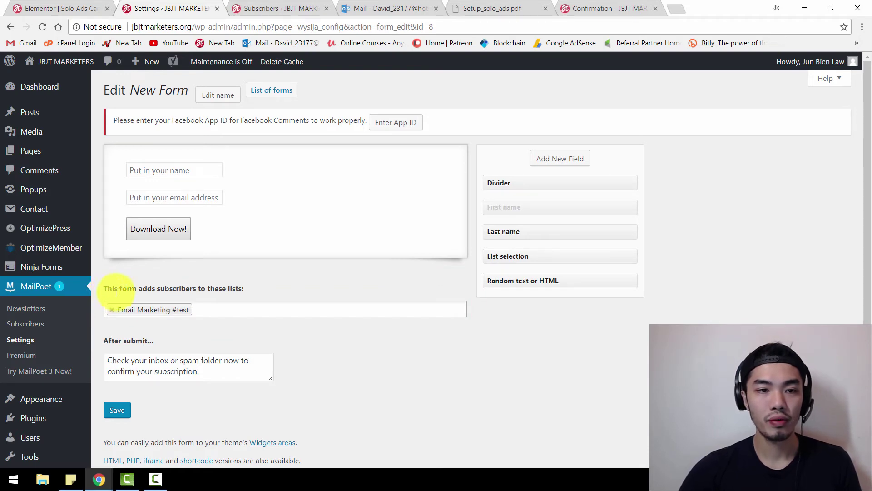
Step: Look through the other mailing lists to which the form can add subscribers
left_click(229, 309)
scroll(195, 373, "down", 1)
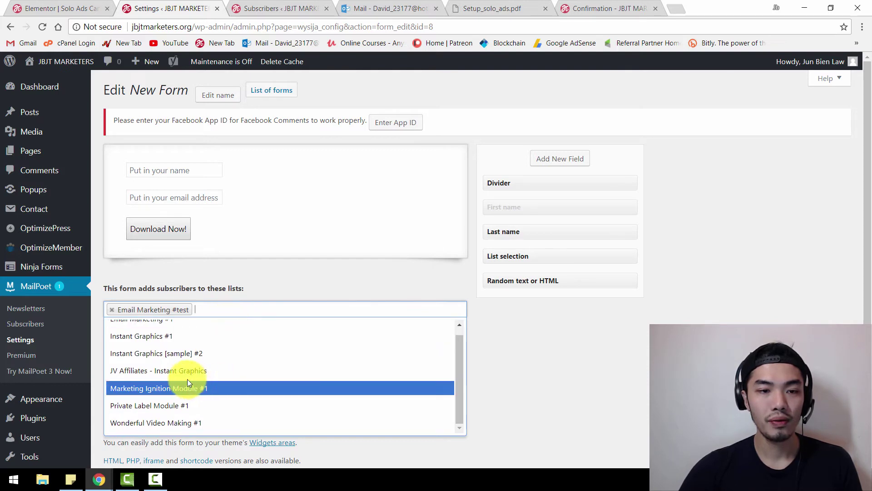
left_click(204, 313)
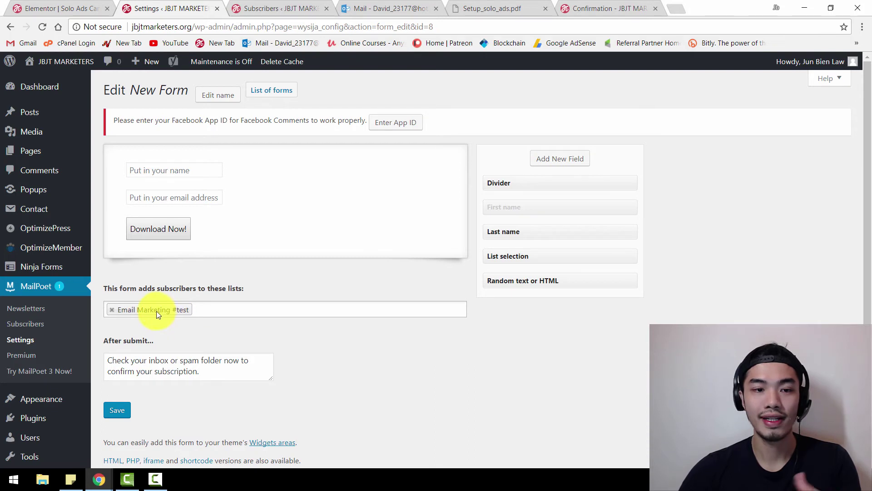
Step: Set the after-submit message to "Great to have you subscribe to us! Please Check your email now!" and save the form
scroll(119, 348, "down", 1)
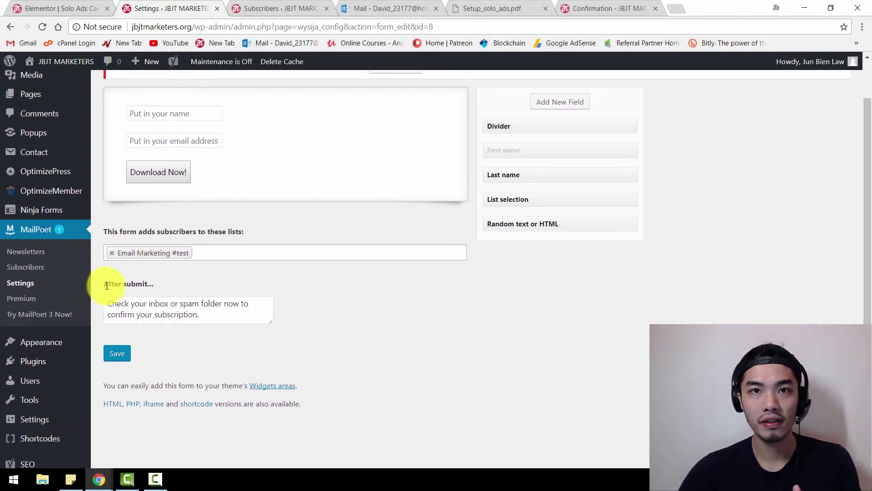
triple_click(208, 314)
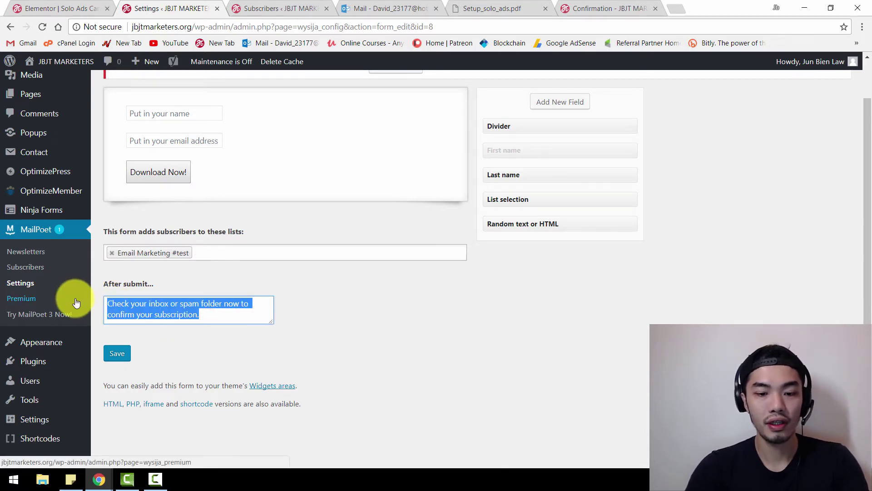
type("Creat to have you subscribe to us! Please Check your email now!")
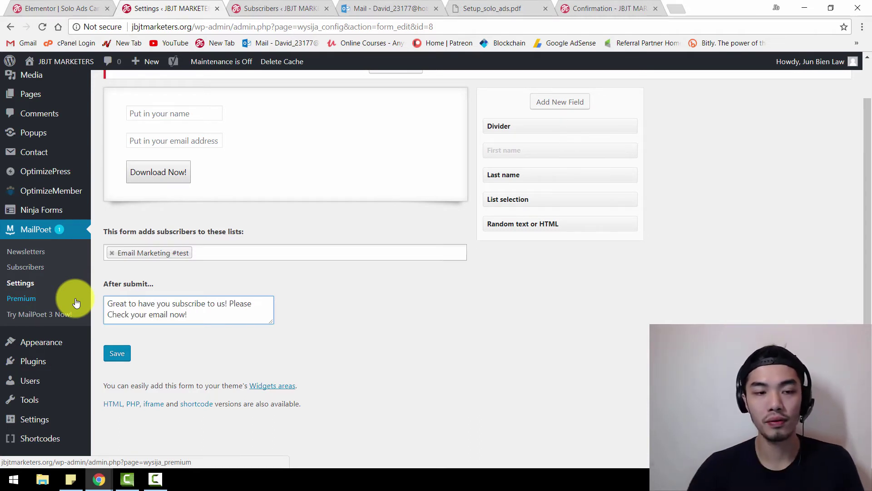
left_click(122, 353)
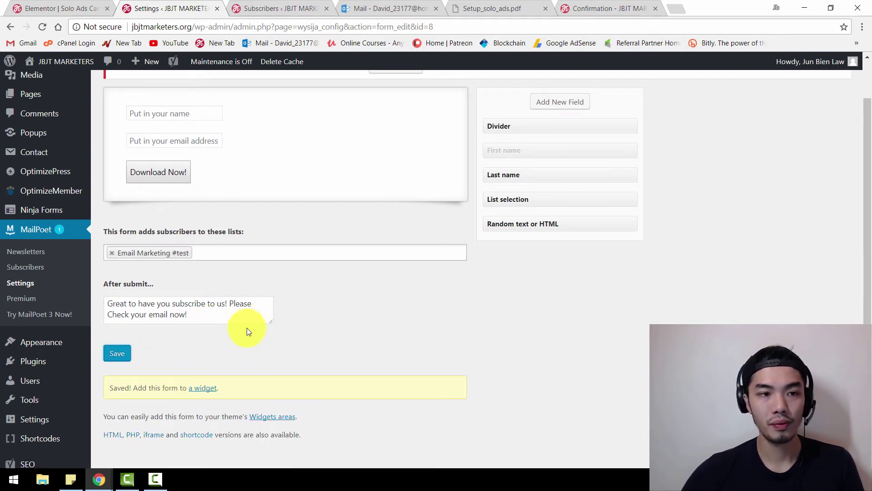
Step: Check the new form in MailPoet's forms list and open the overview of all newsletters
scroll(191, 300, "up", 2)
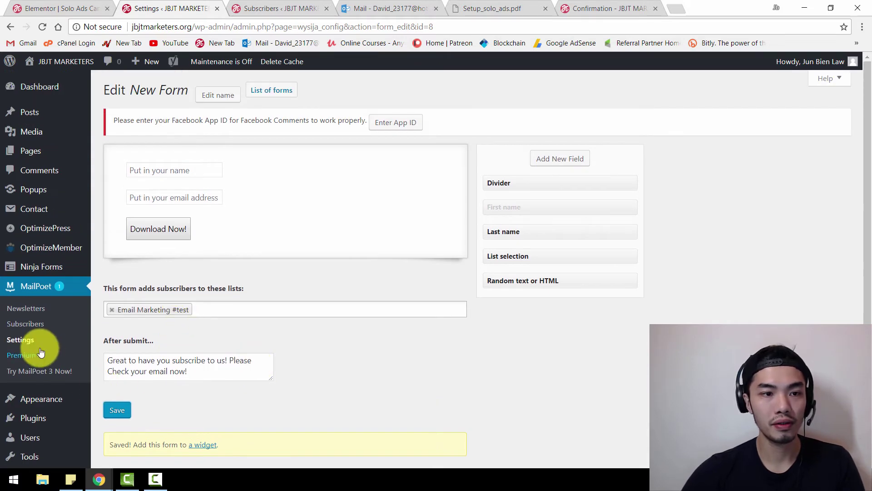
left_click(28, 339)
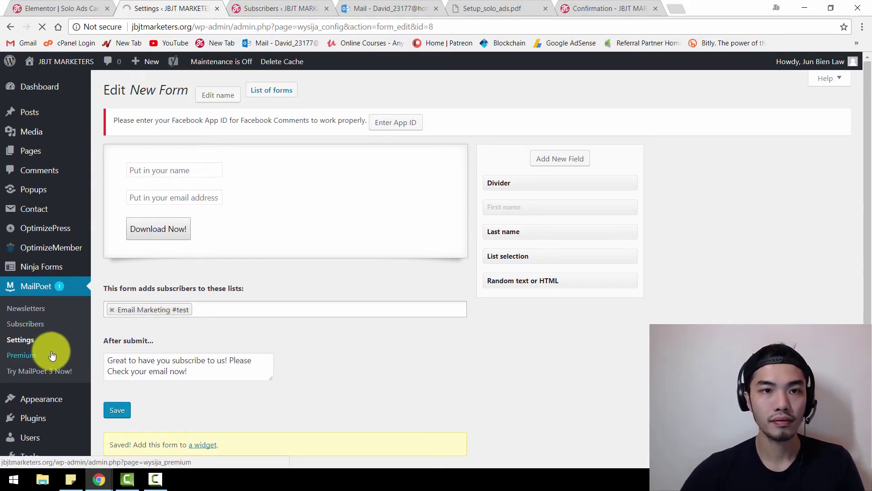
left_click(157, 92)
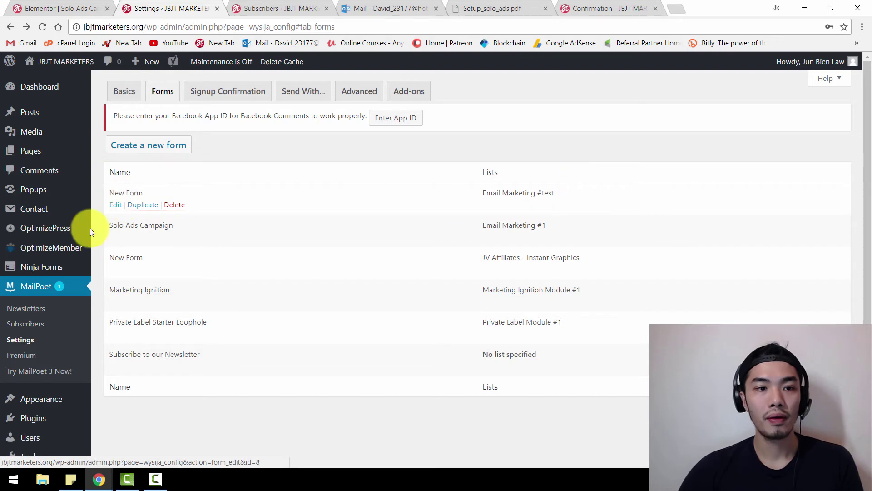
left_click(11, 317)
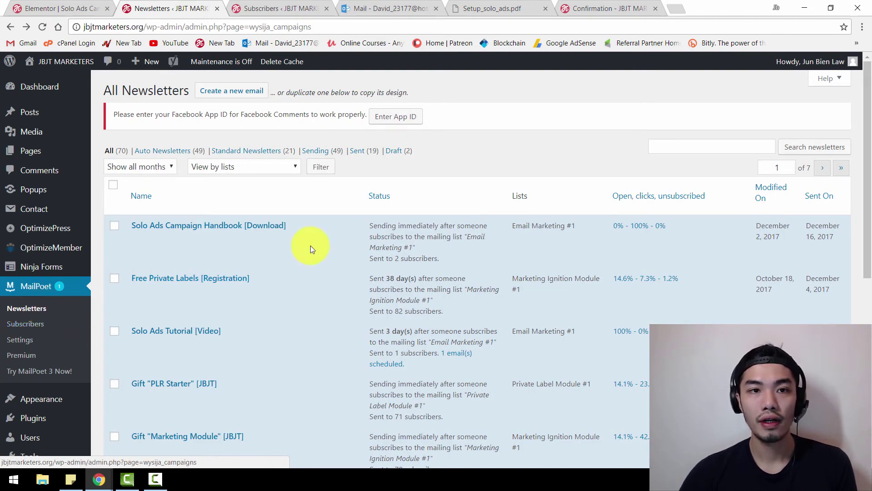
Step: Create an automatic newsletter that is sent immediately when someone subscribes to the Email Marketing #test list
left_click(247, 92)
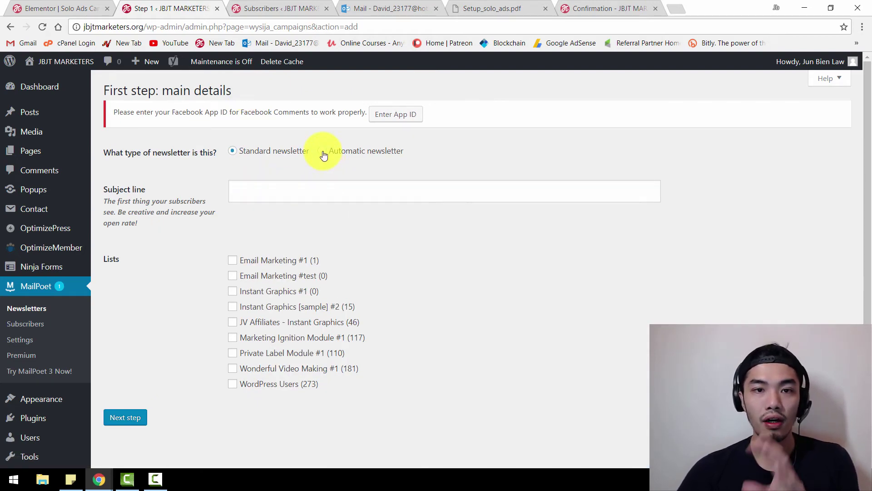
left_click(322, 152)
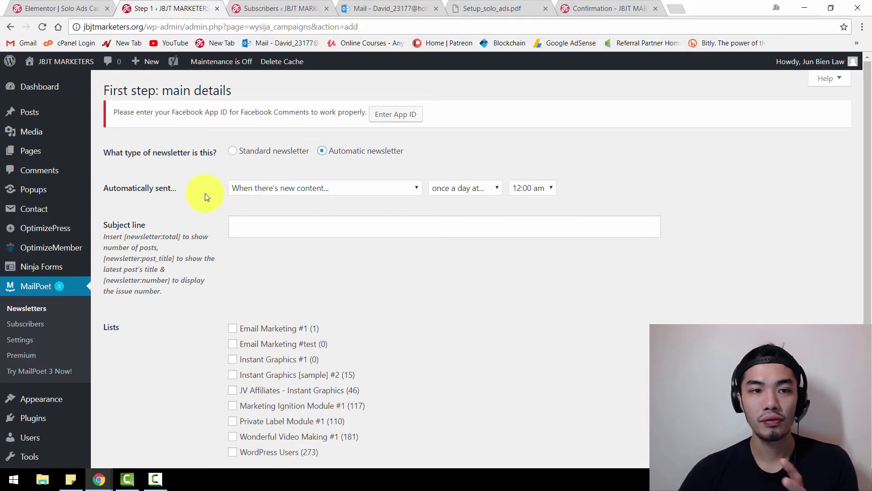
left_click(305, 183)
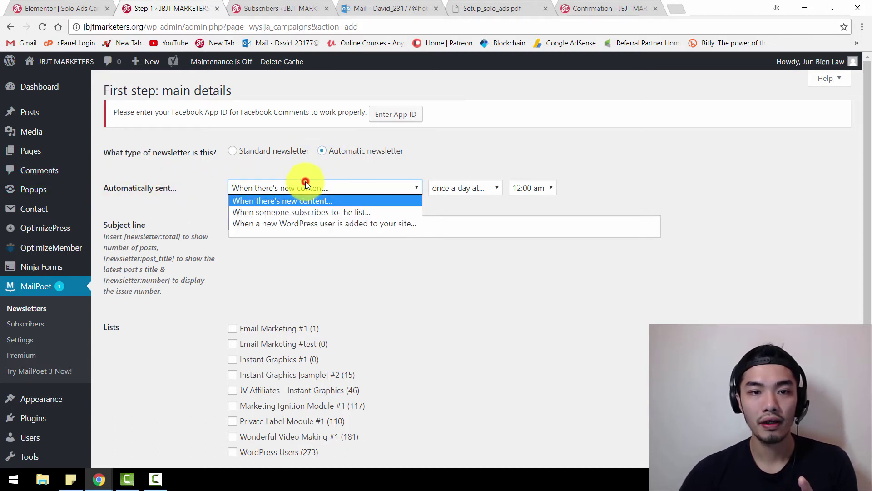
left_click(295, 212)
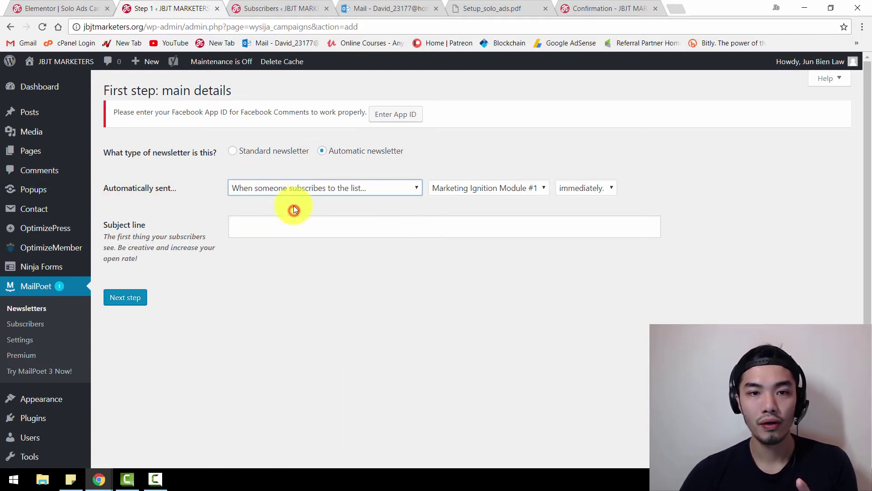
left_click(450, 189)
left_click(497, 280)
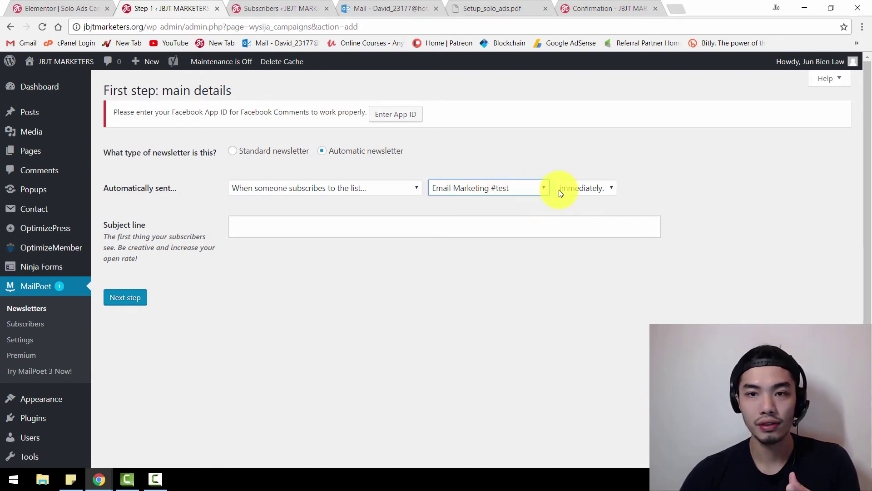
left_click(571, 190)
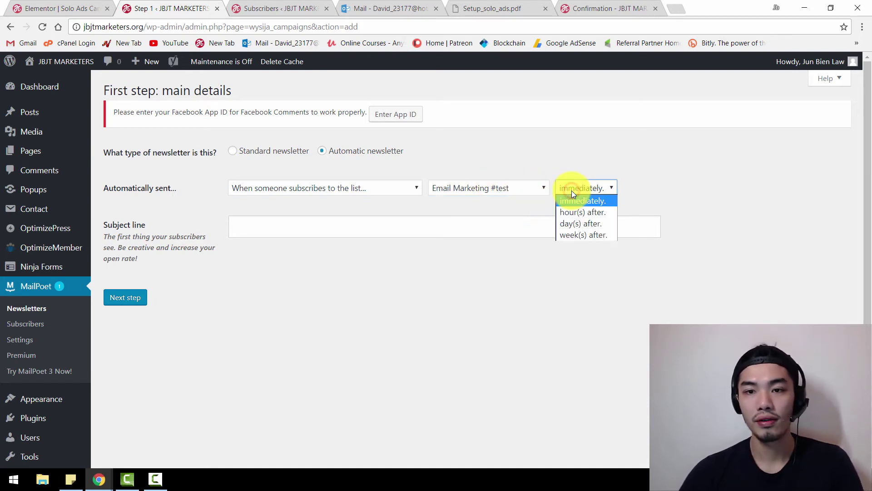
left_click(661, 190)
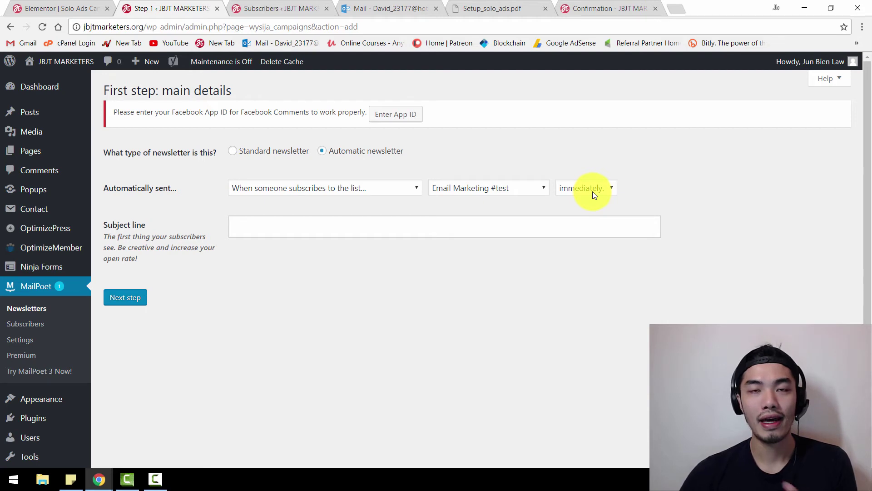
Step: Set the newsletter's subject line to "Gift for You!" and continue to its design
left_click(271, 220)
type("Gift for You!")
left_click(119, 299)
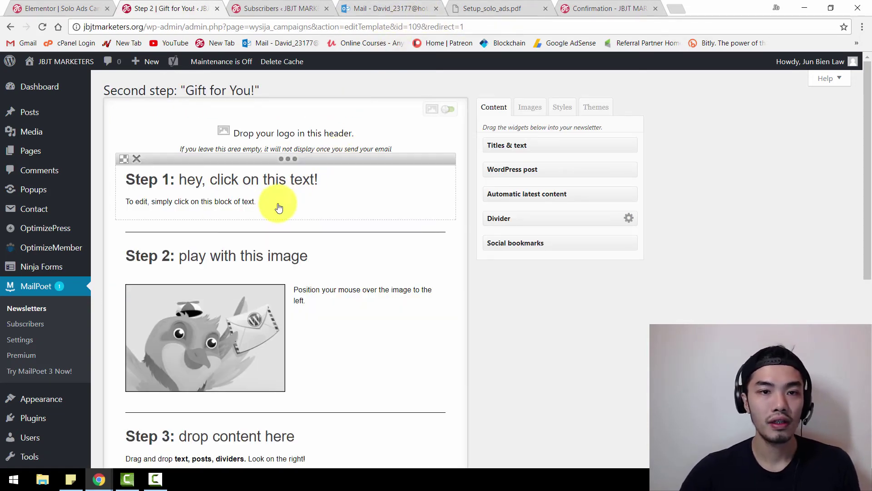
Step: Delete the template's Step 2, Step 3 and Step 4 sample blocks from the newsletter design
scroll(191, 192, "down", 5)
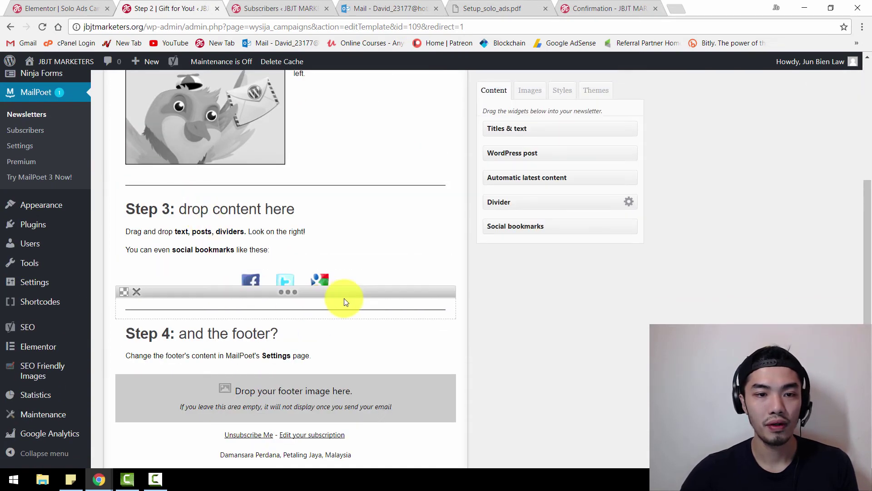
left_click(136, 312)
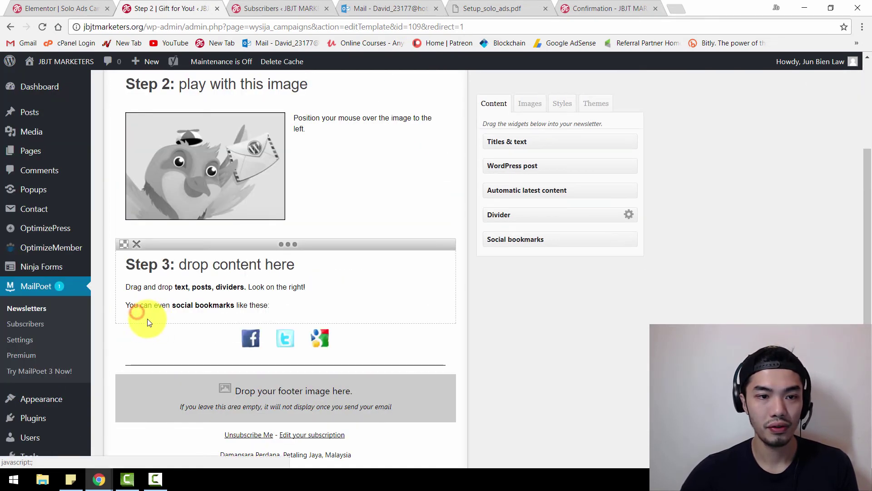
left_click(135, 347)
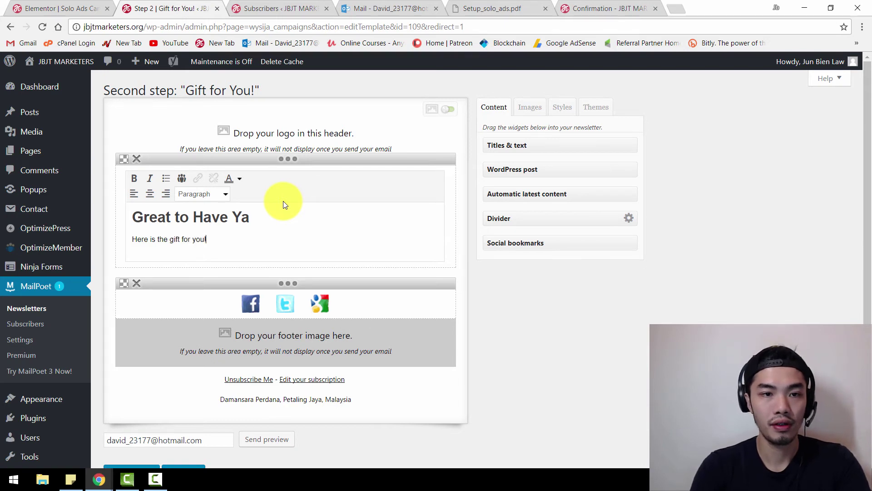
Step: Add the lines "Click here to download." and "link" below the gift sentence in the newsletter's text block
key("Return")
type("Click here to d")
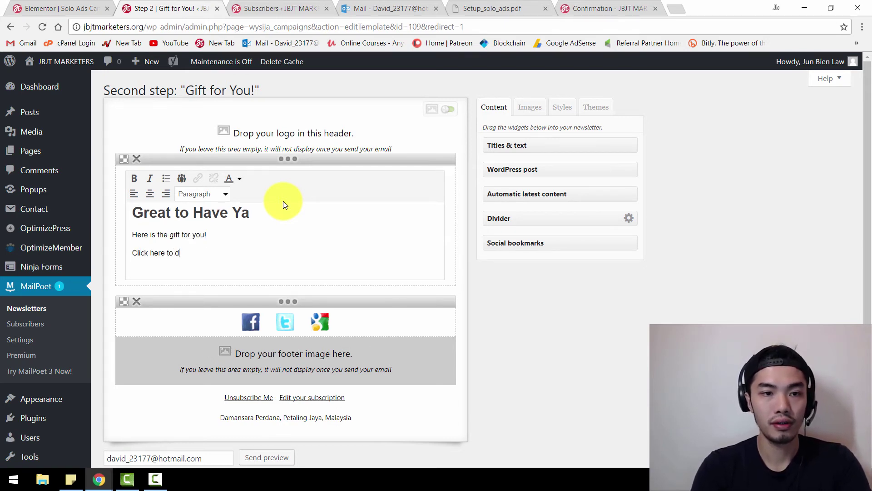
type(".")
key("Return")
type("link")
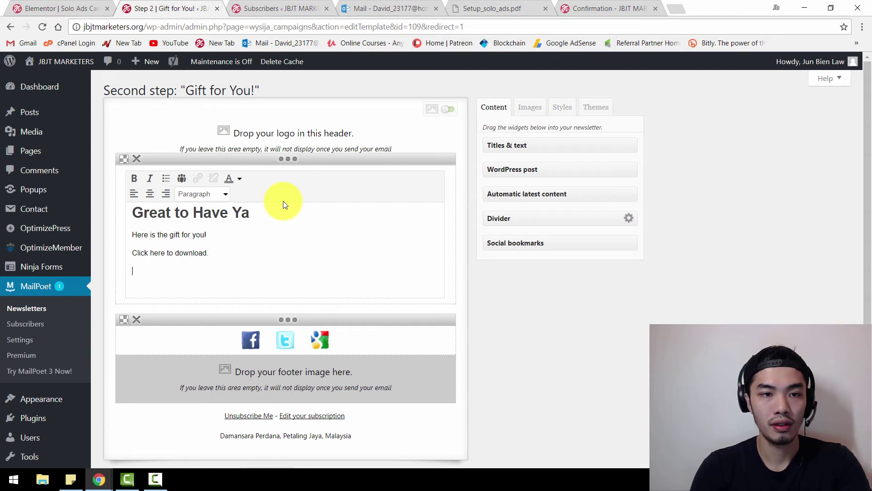
left_click_drag(160, 270, 122, 274)
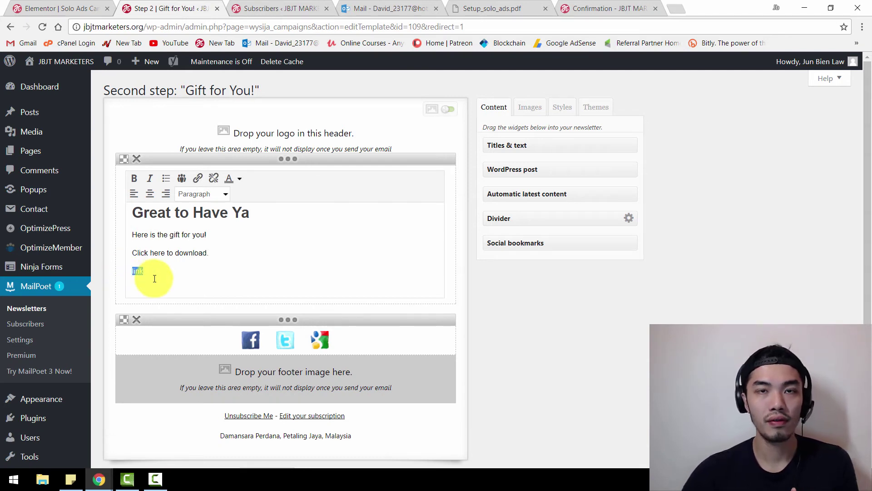
left_click(198, 181)
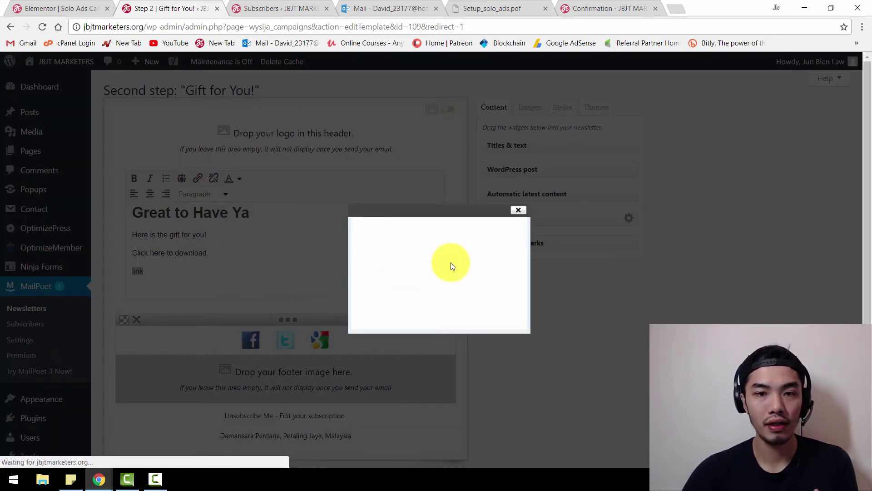
left_click(424, 242)
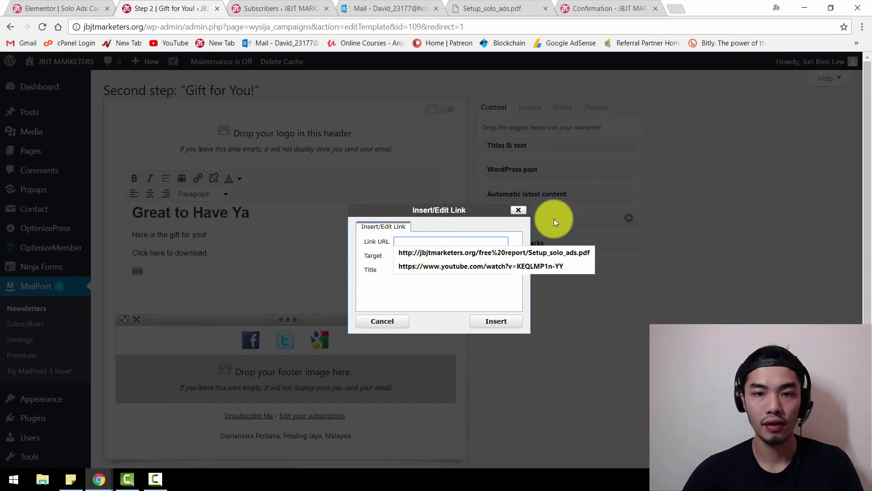
left_click(518, 210)
left_click(173, 246)
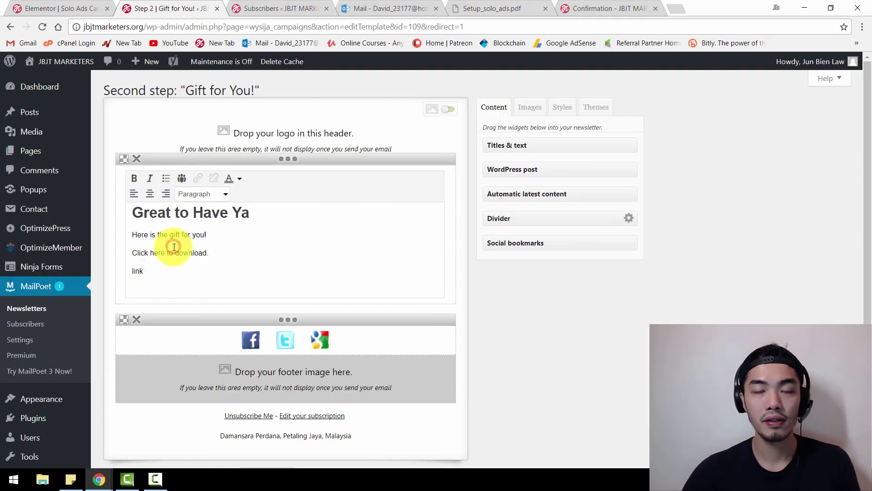
Step: Continue to the newsletter's final details and activate it with the existing sender and reply-to settings
scroll(175, 249, "down", 4)
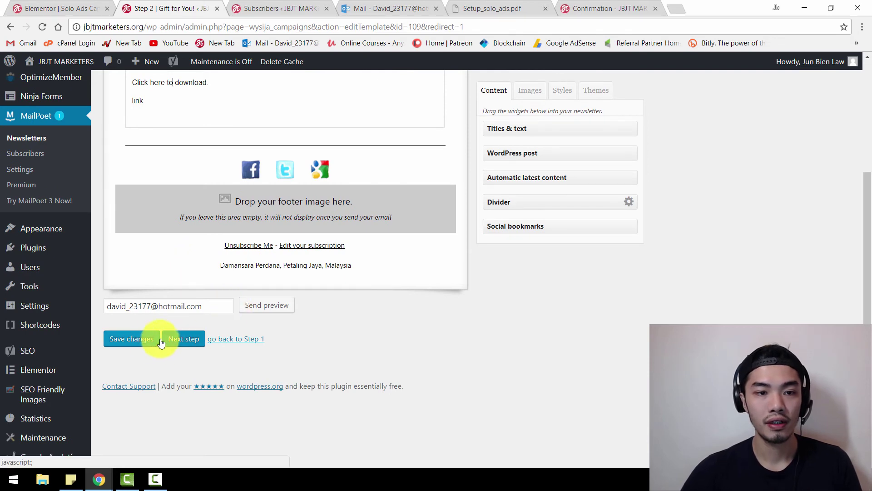
left_click(184, 346)
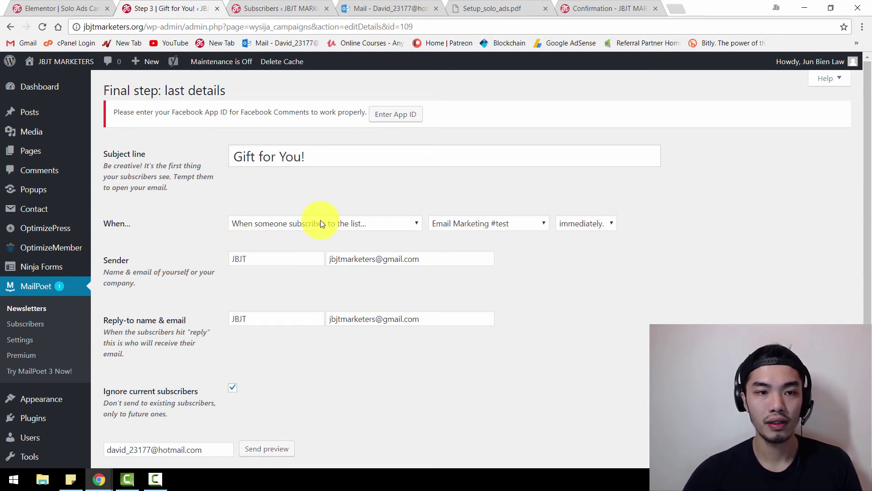
scroll(321, 223, "down", 1)
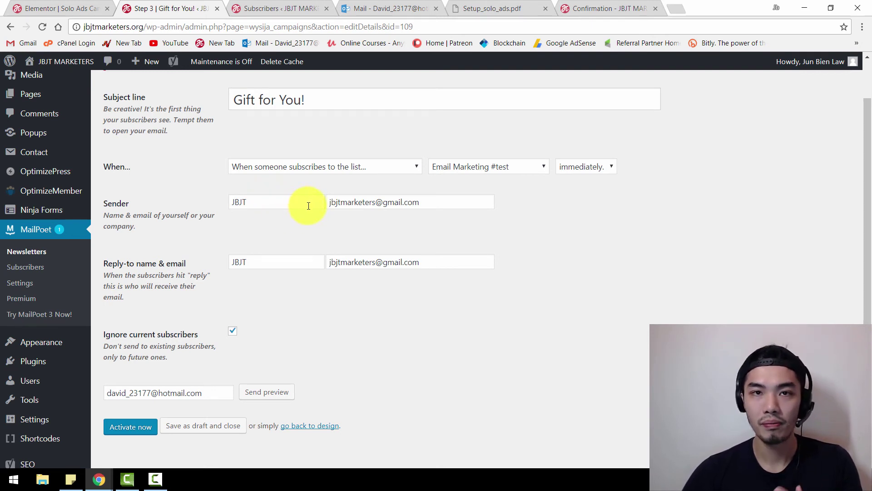
scroll(210, 350, "down", 1)
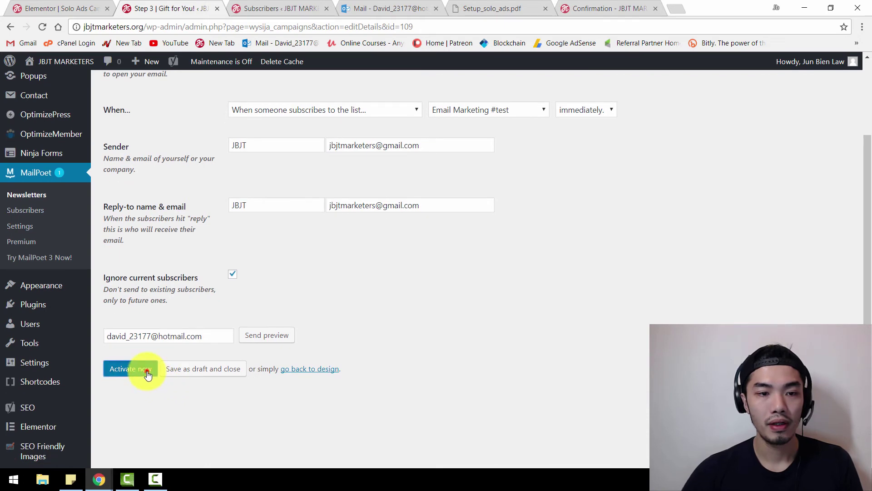
left_click(148, 373)
left_click(476, 100)
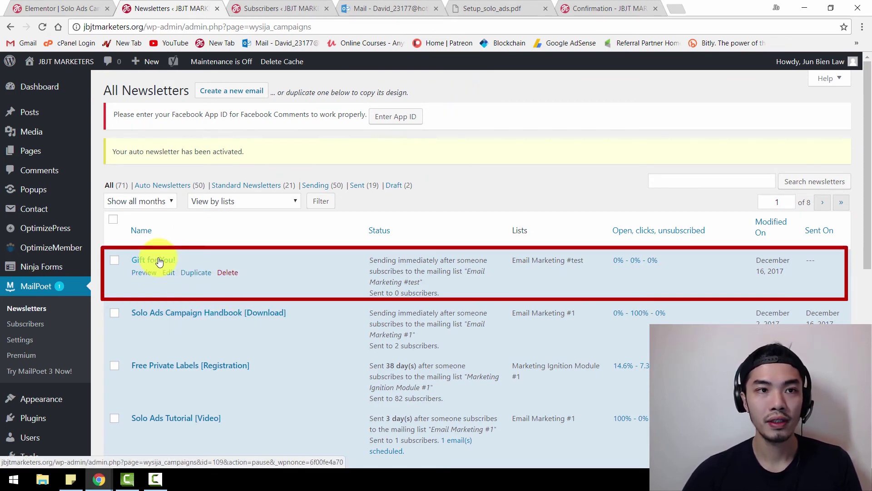
Step: Return to the Elementor page and set its MailPoet subscription widget to use the first "New Form"
left_click(69, 11)
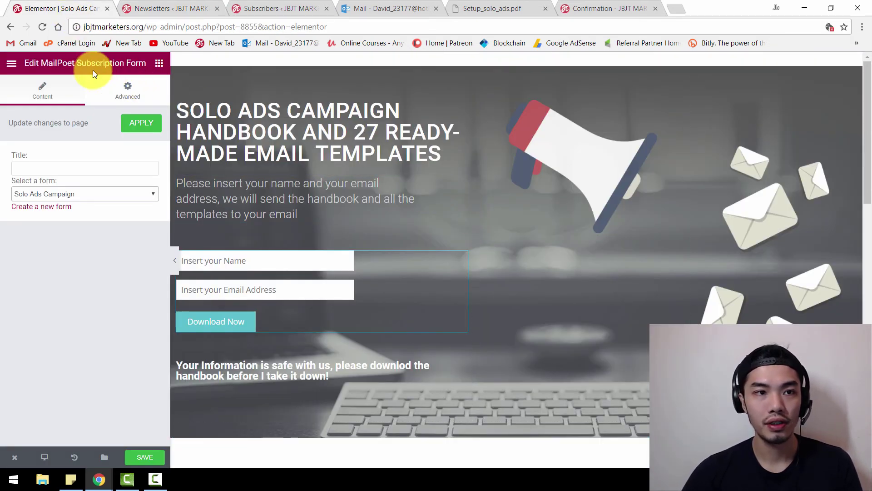
left_click(12, 66)
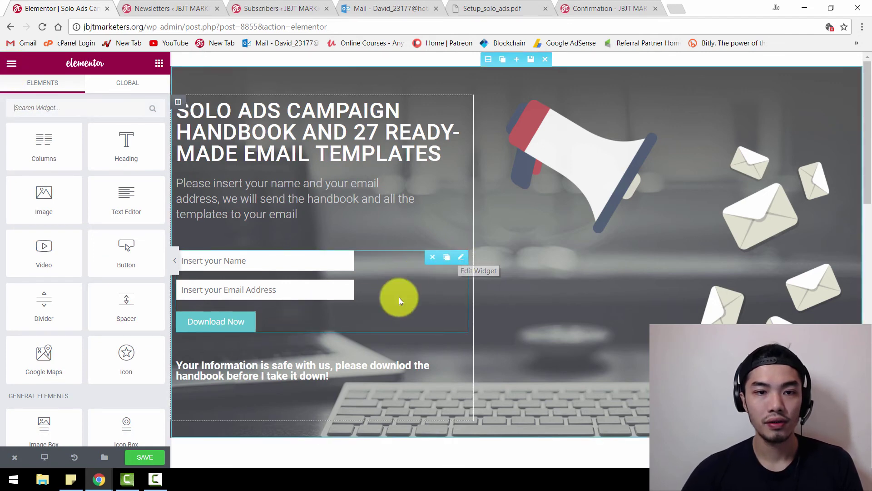
left_click(411, 272)
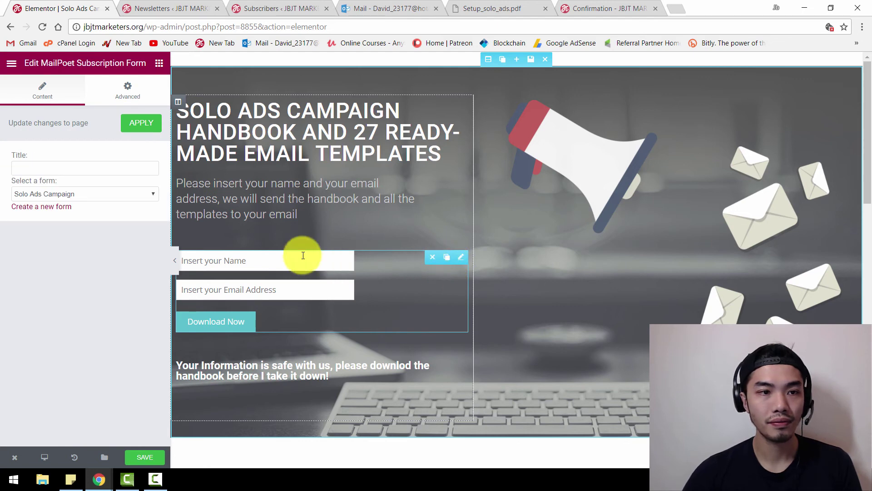
left_click(80, 195)
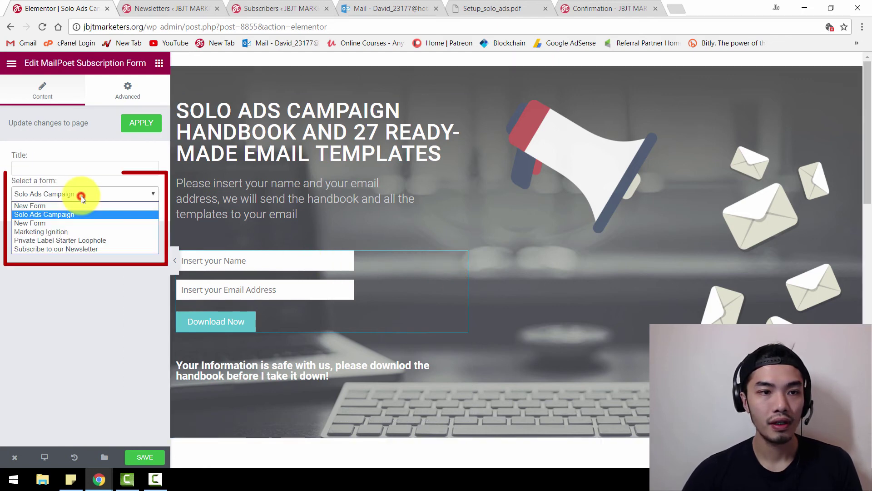
left_click(39, 208)
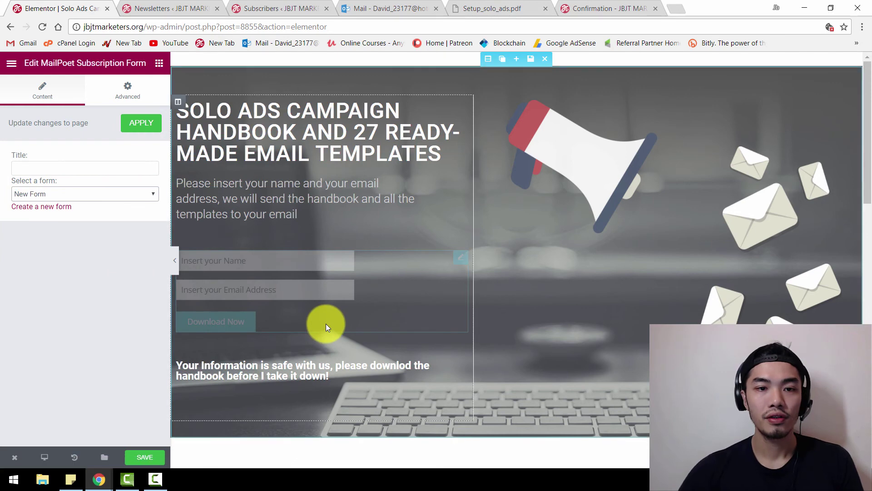
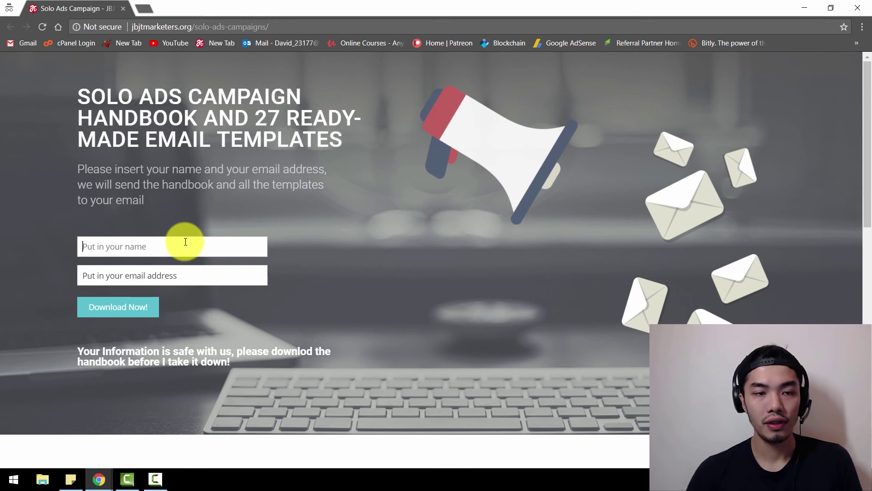
Step: Submit the published squeeze page's opt-in form with the test subscriber's name and e-mail address
type("jb")
key("Tab")
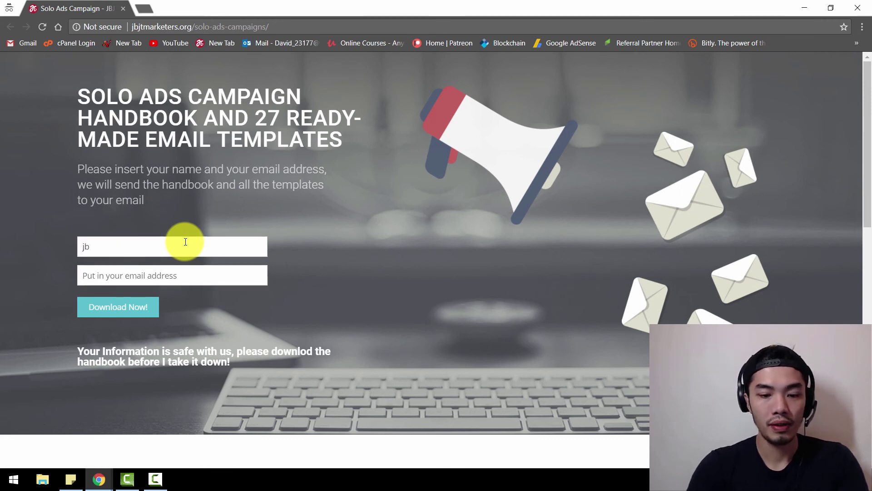
type("jblaw")
key("Down")
key("Return")
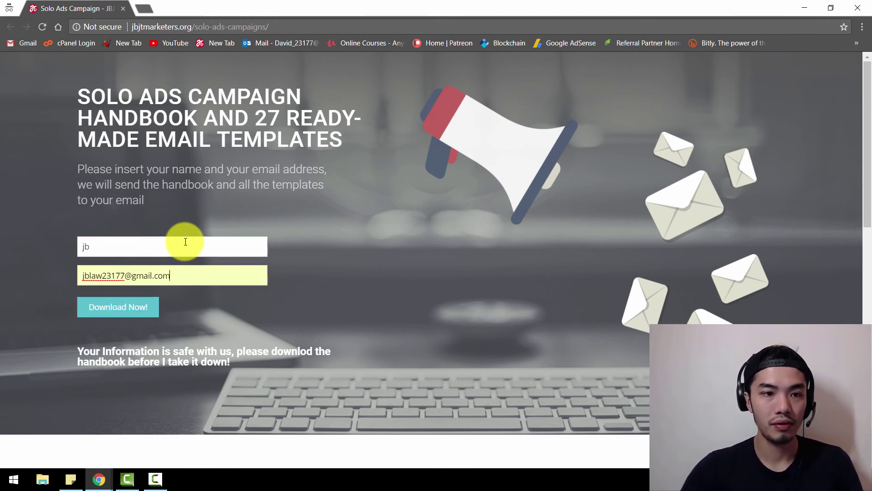
left_click(129, 308)
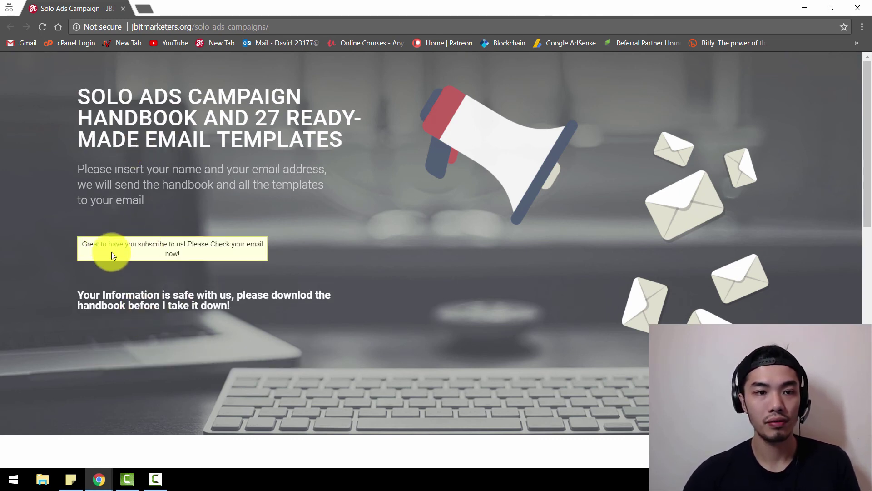
Step: Switch to Gmail, confirm the subscription through the JBJT confirmation e-mail, and close the confirmation page
key("alt+Tab")
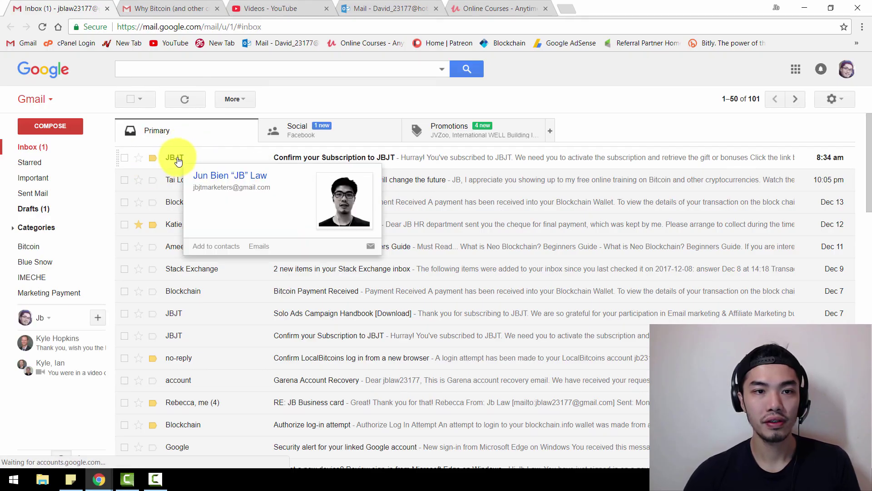
left_click(177, 159)
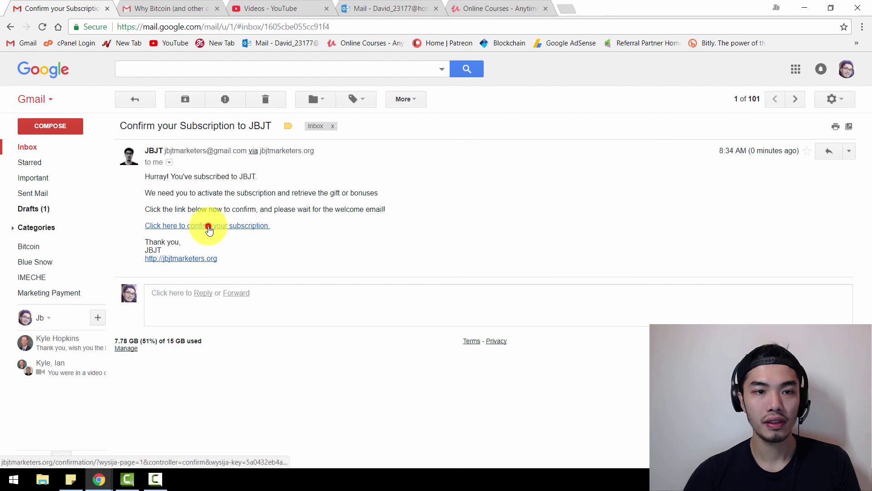
left_click(209, 229)
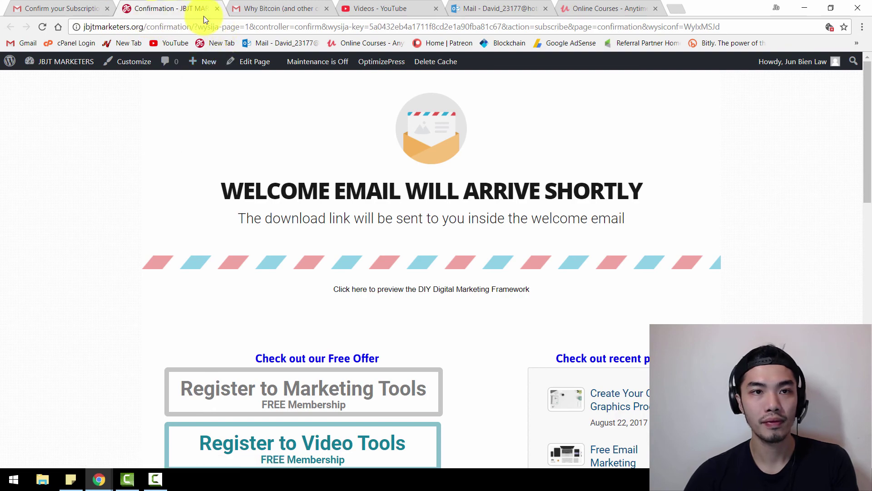
left_click(218, 9)
Step: Open the "Gift for You!" e-mail among the inbox promotions to check it, and return to the Elementor editor
left_click(33, 146)
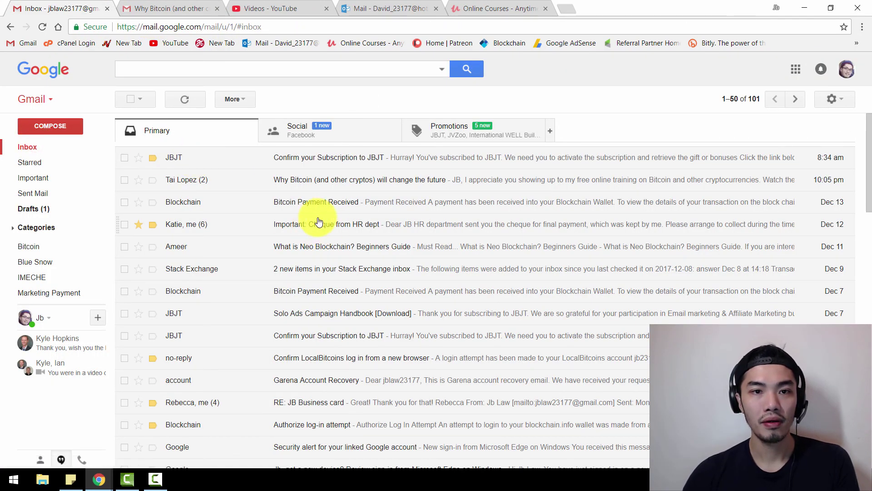
left_click(443, 132)
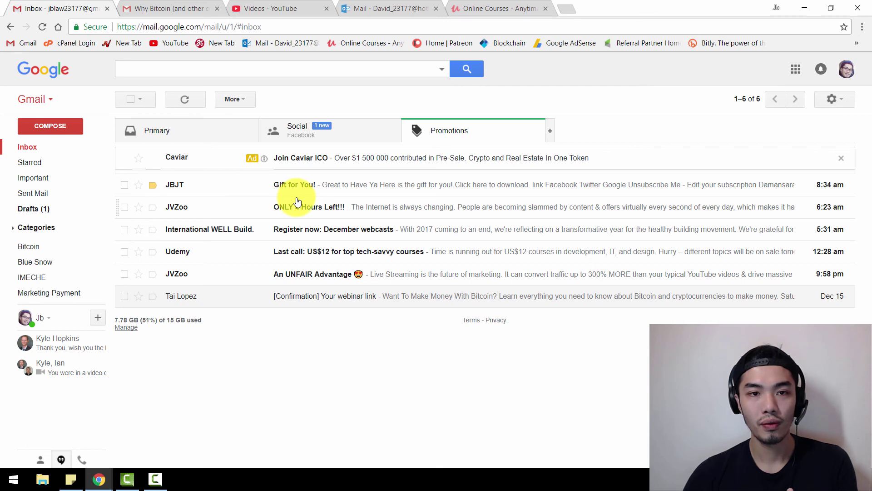
left_click(184, 186)
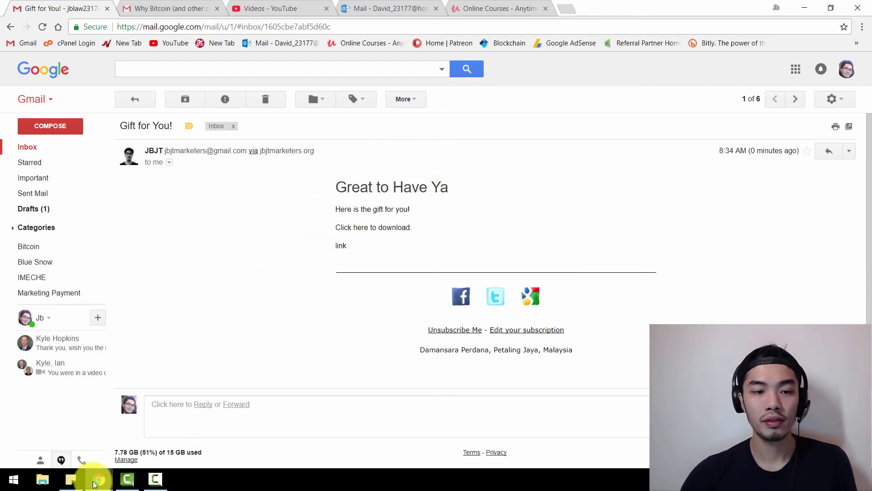
left_click(171, 459)
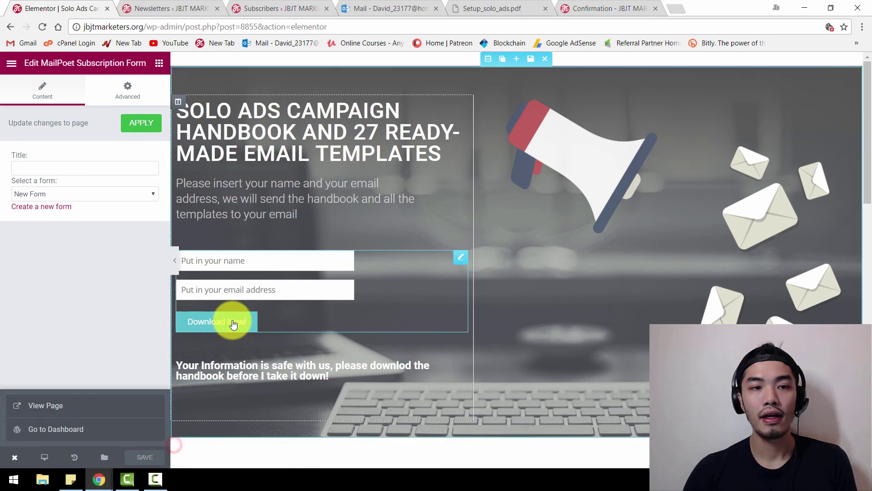